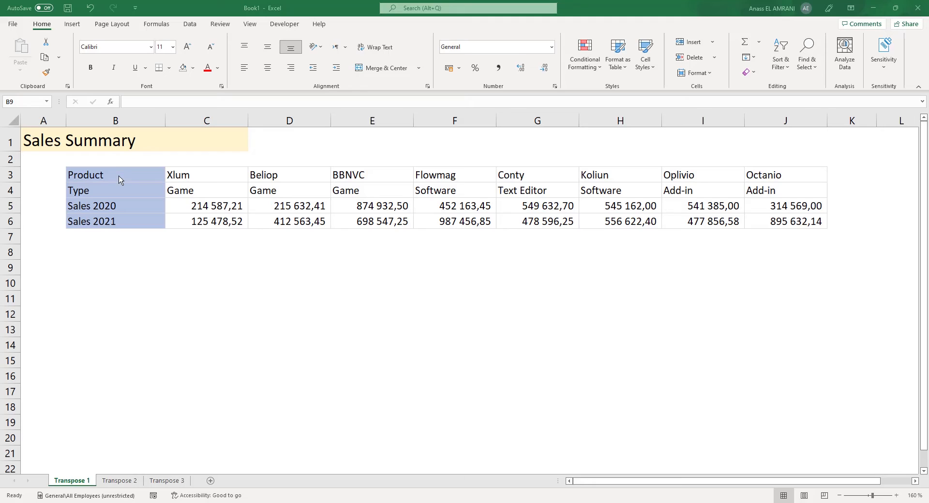
# - Copy the whole sales table in B3:J6, including its row labels
pyautogui.click(122, 178)
pyautogui.click(98, 178)
pyautogui.click(134, 180)
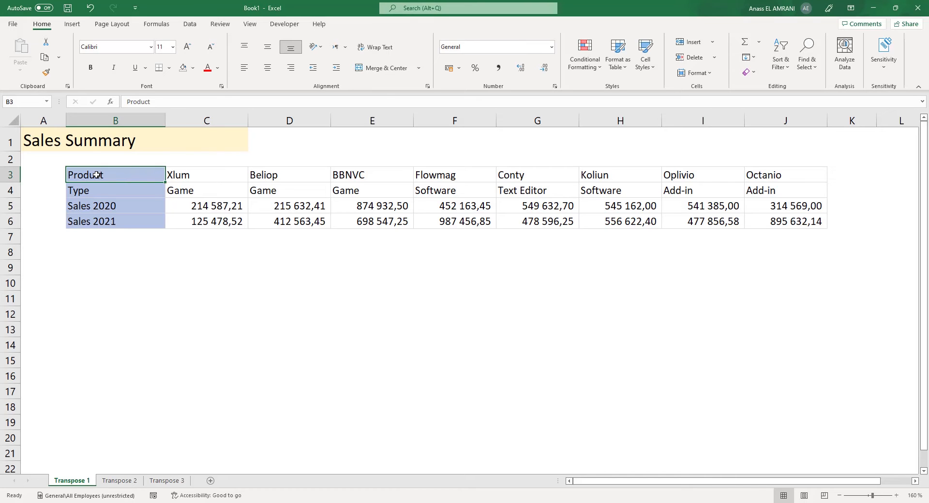
pyautogui.moveTo(96, 175); pyautogui.dragTo(776, 221)
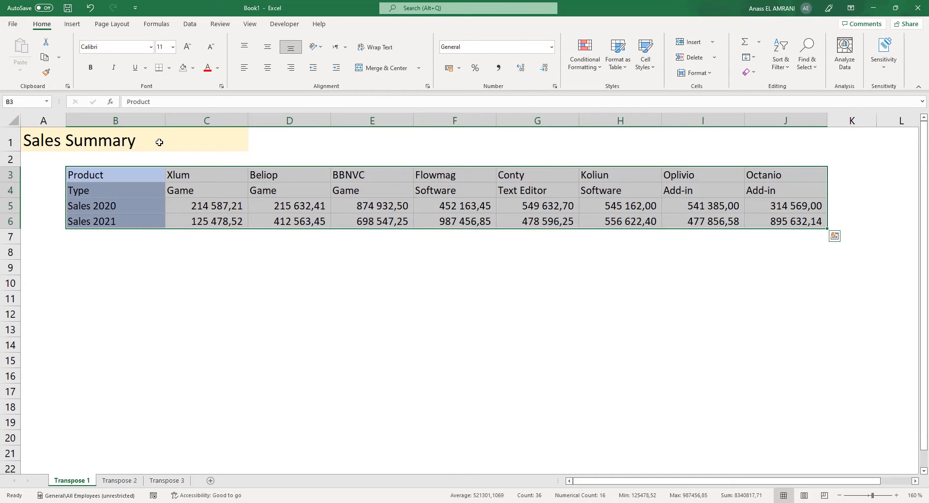
pyautogui.click(45, 58)
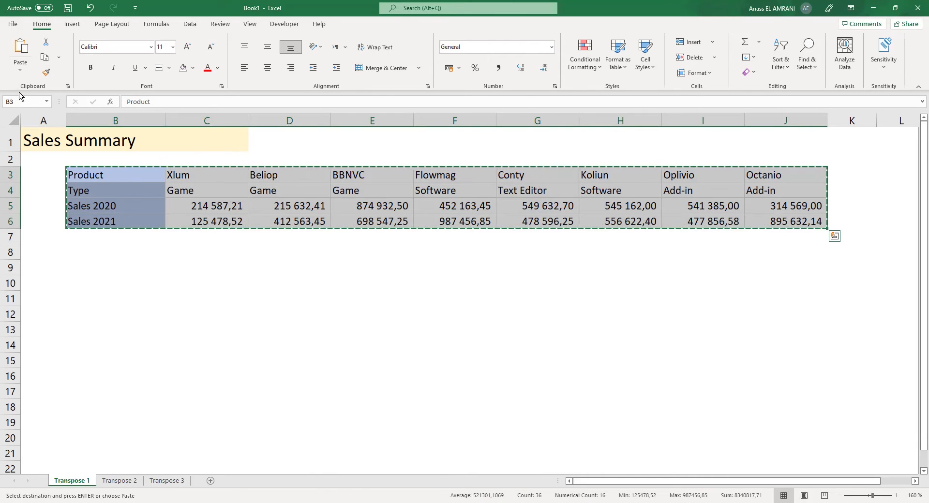
# - Paste the copied table at cell B9 using Paste Special with Transpose, and end copy mode
pyautogui.click(90, 246)
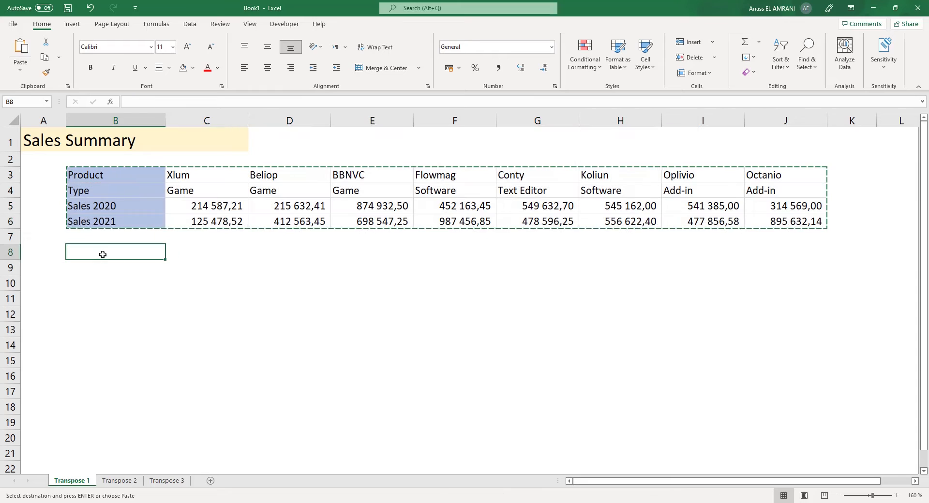
pyautogui.click(127, 275)
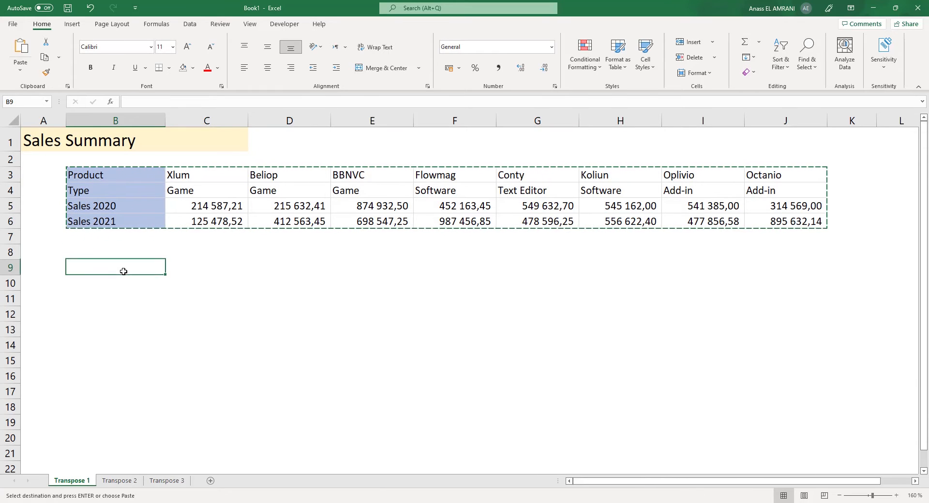
pyautogui.click(20, 73)
pyautogui.click(29, 192)
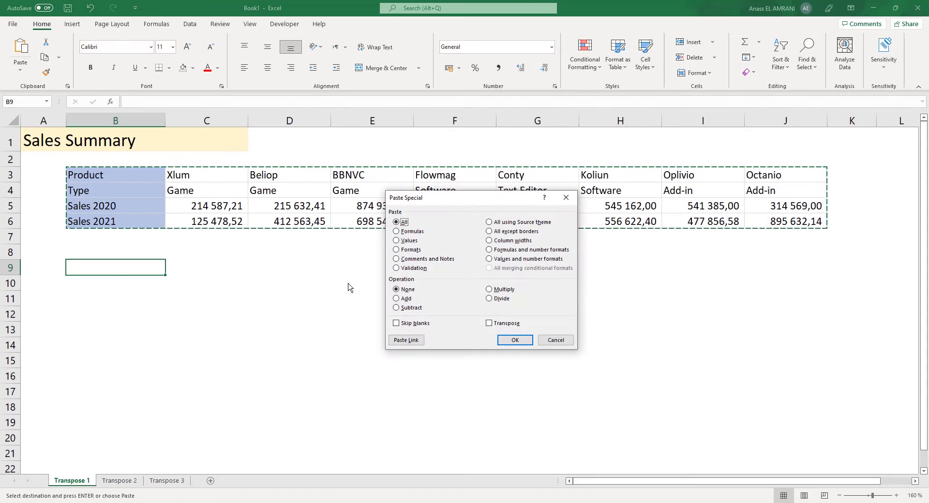
pyautogui.click(489, 323)
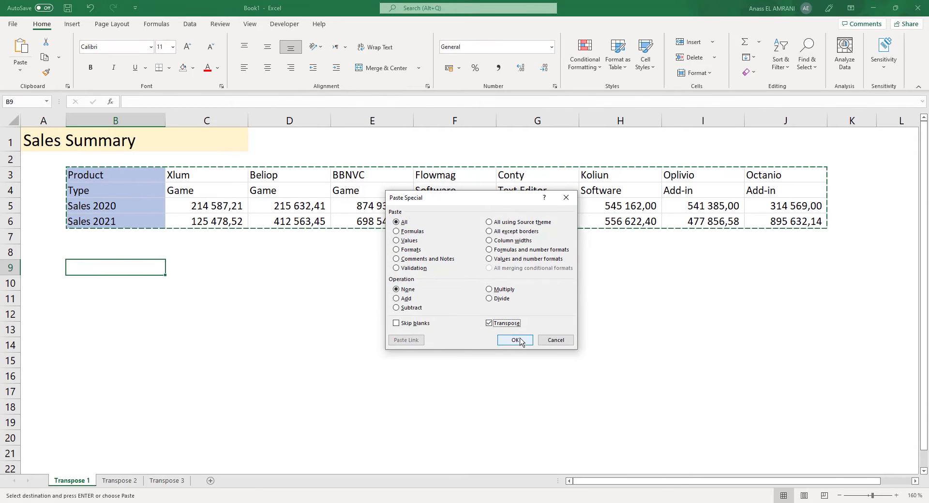
pyautogui.click(515, 340)
pyautogui.click(515, 341)
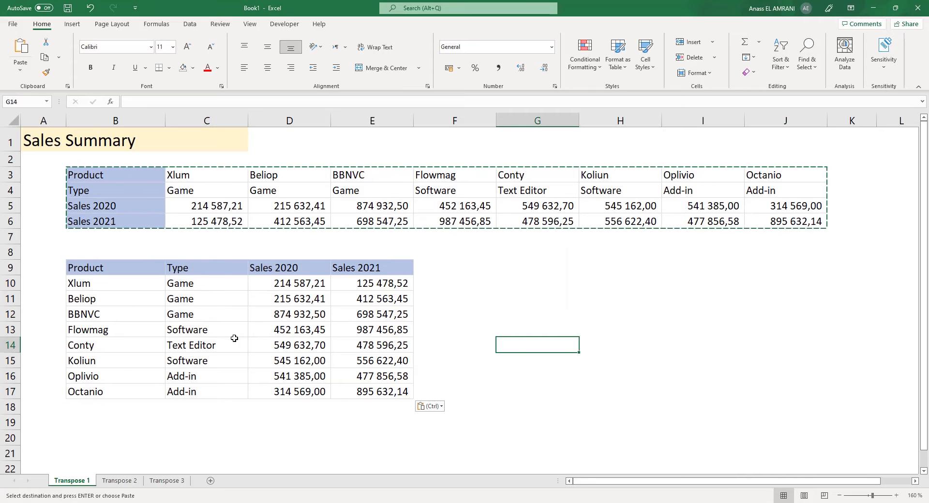
pyautogui.click(609, 14)
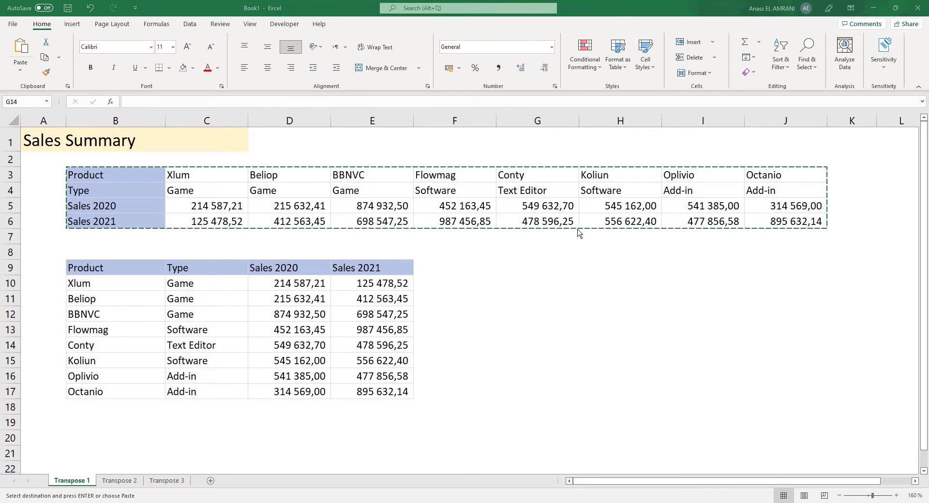
pyautogui.click(351, 240)
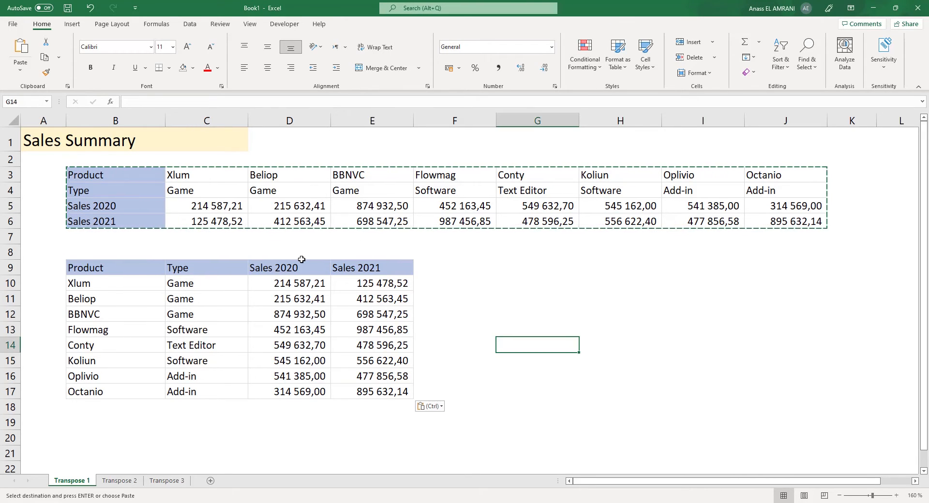
pyautogui.press('Escape')
# - Copy the sales table B3:J6 again and paste it transposed at cell G9 using Paste Special
pyautogui.moveTo(110, 168); pyautogui.dragTo(750, 219)
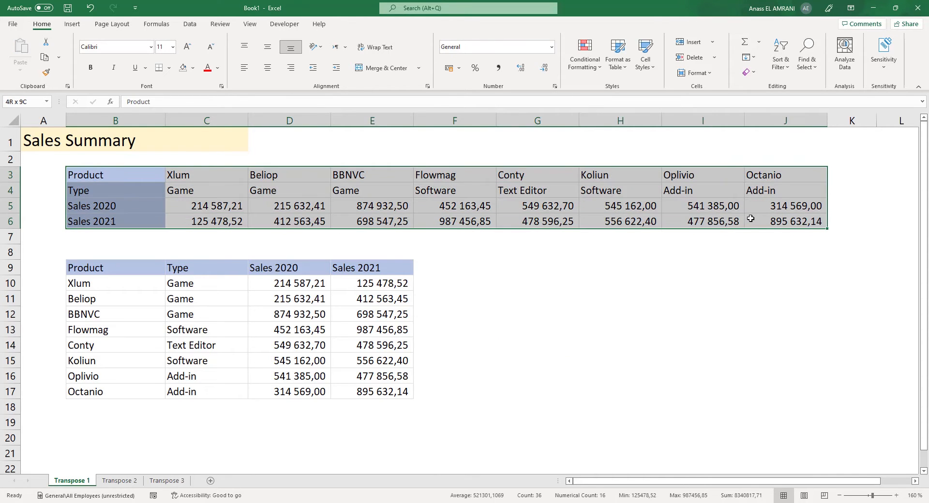
pyautogui.click(44, 57)
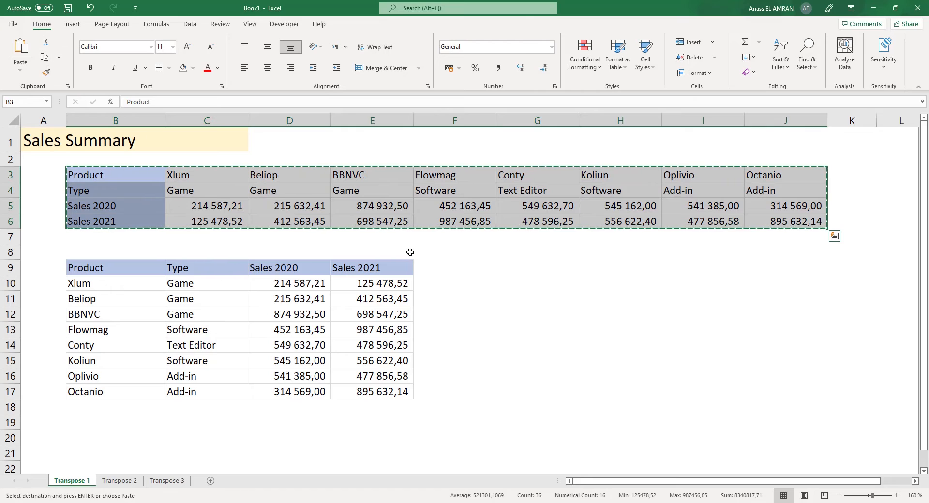
pyautogui.click(487, 274)
pyautogui.click(551, 270)
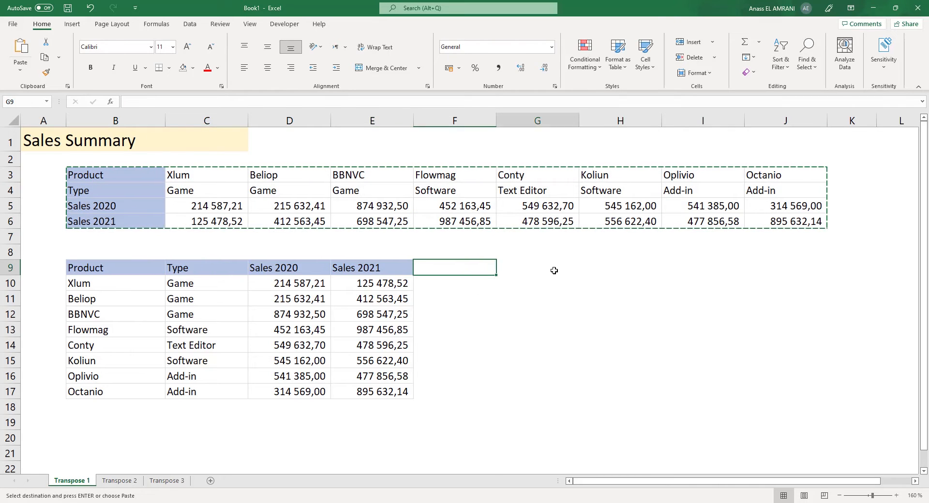
pyautogui.click(21, 70)
pyautogui.click(23, 182)
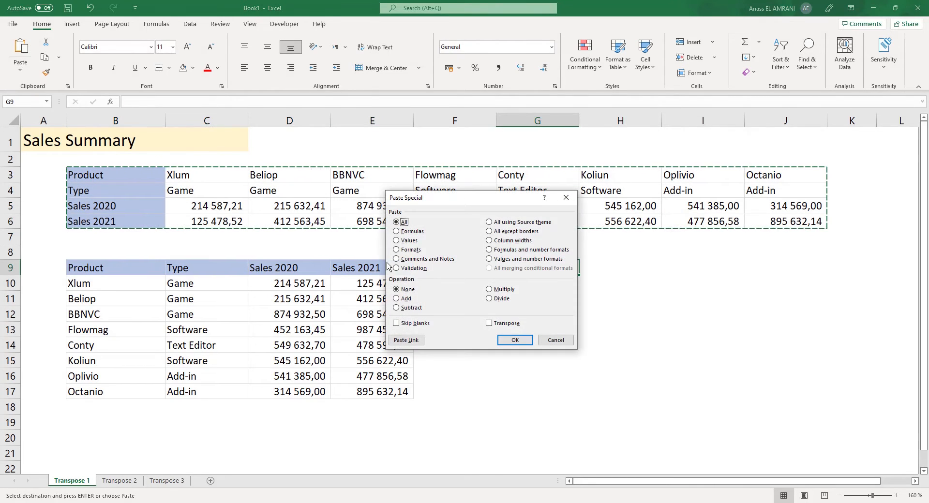
pyautogui.click(489, 324)
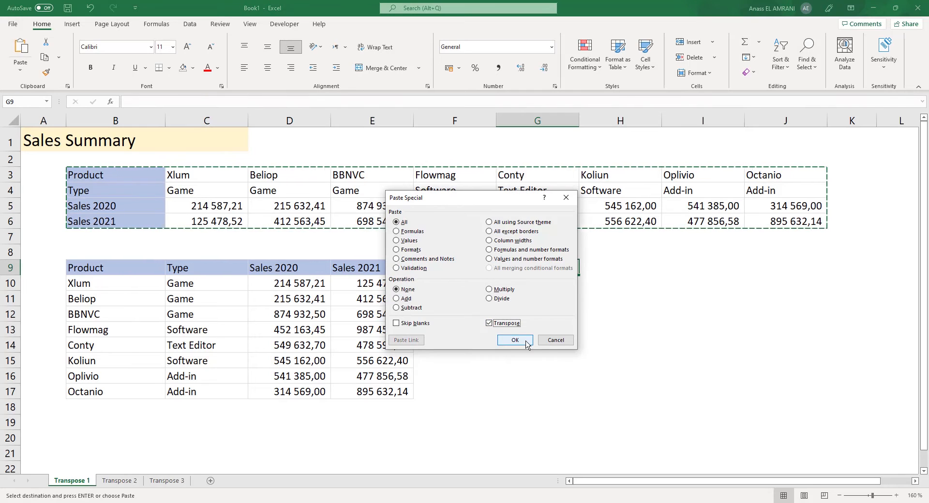
pyautogui.click(525, 342)
pyautogui.click(781, 443)
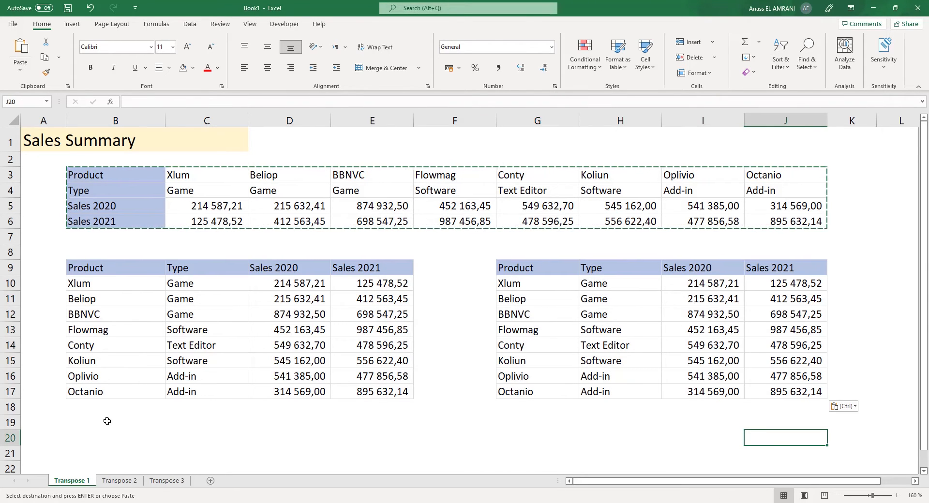
# - On the Transpose 2 sheet, delete rows 9 to 18 holding the existing transposed table
pyautogui.click(121, 481)
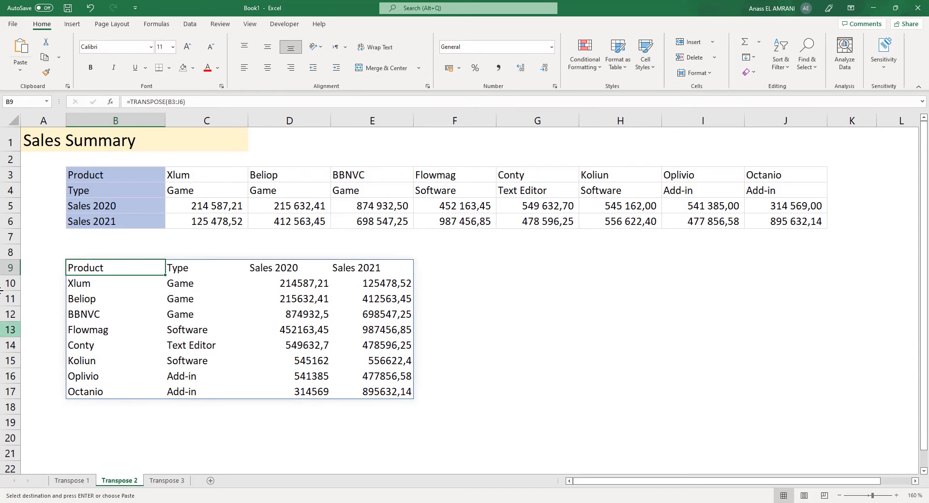
pyautogui.click(8, 271)
pyautogui.moveTo(9, 270); pyautogui.dragTo(8, 408)
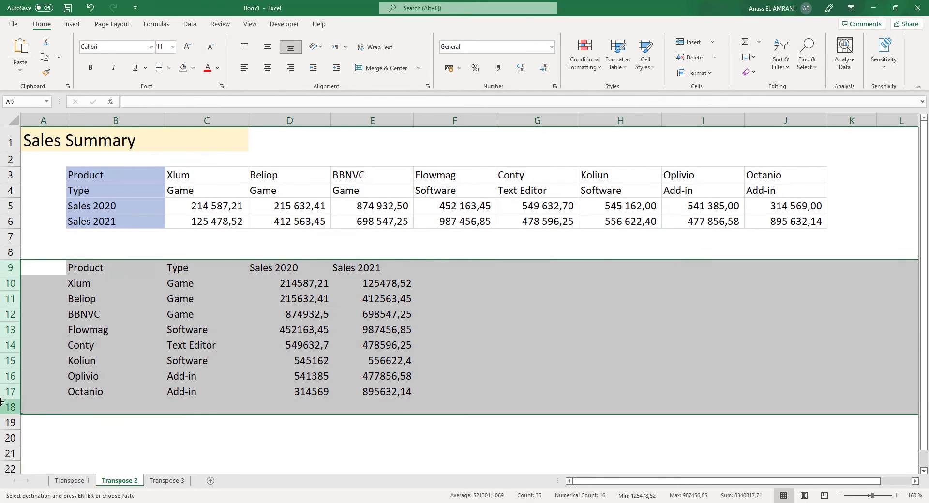
pyautogui.rightClick(8, 408)
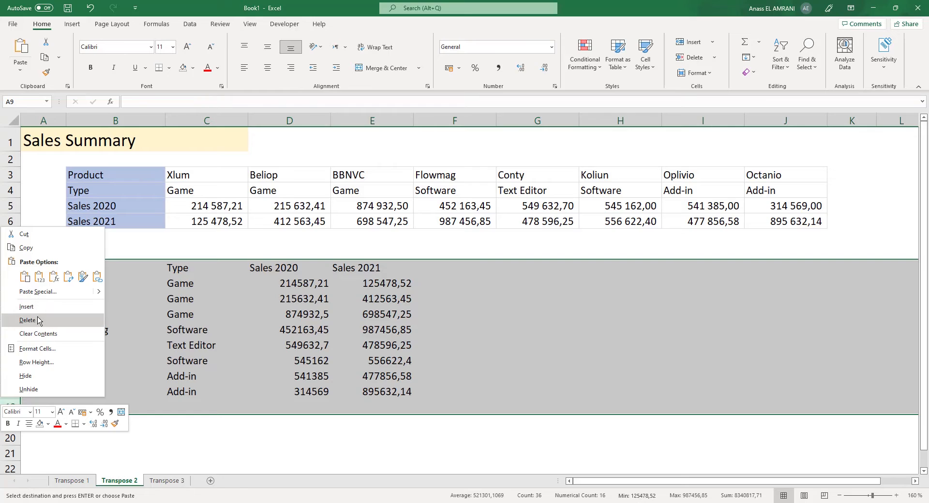
pyautogui.click(26, 306)
pyautogui.click(372, 329)
pyautogui.click(99, 264)
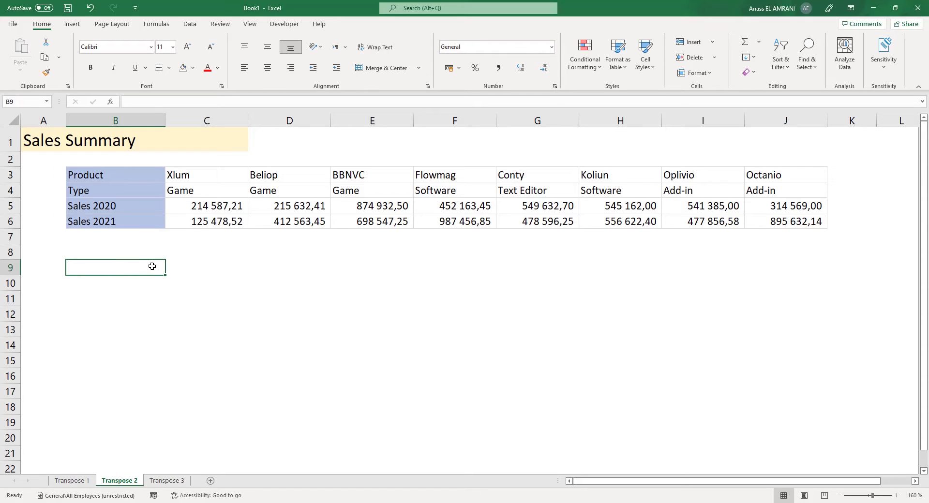
pyautogui.moveTo(254, 259); pyautogui.dragTo(417, 453)
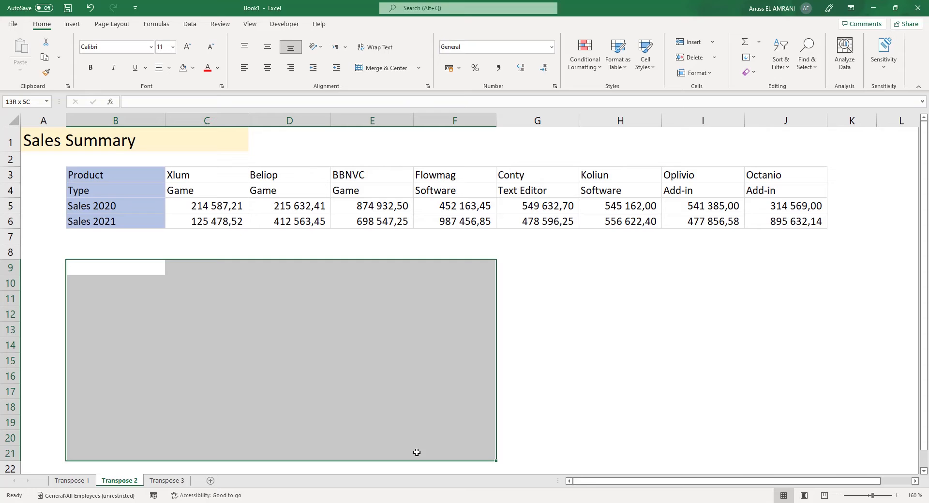
# - Enter the sample values A in cell B9 and B in cell B10
pyautogui.click(129, 268)
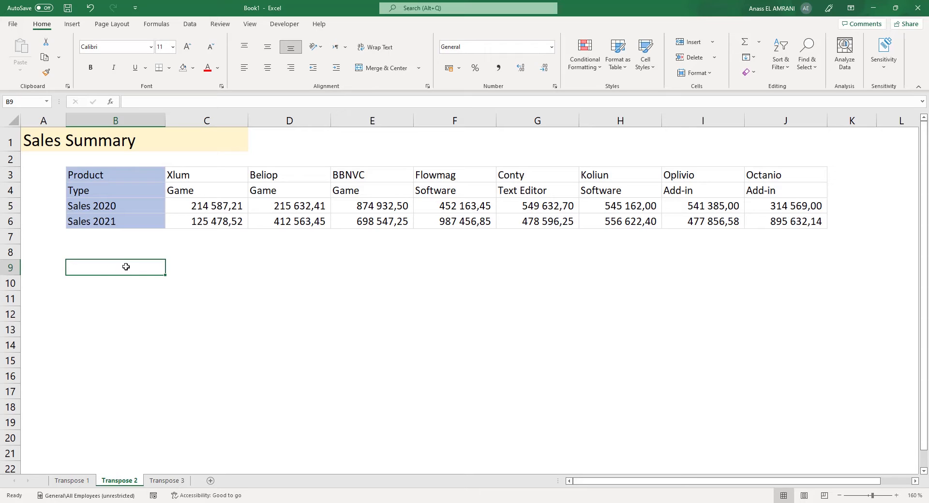
pyautogui.write('A')
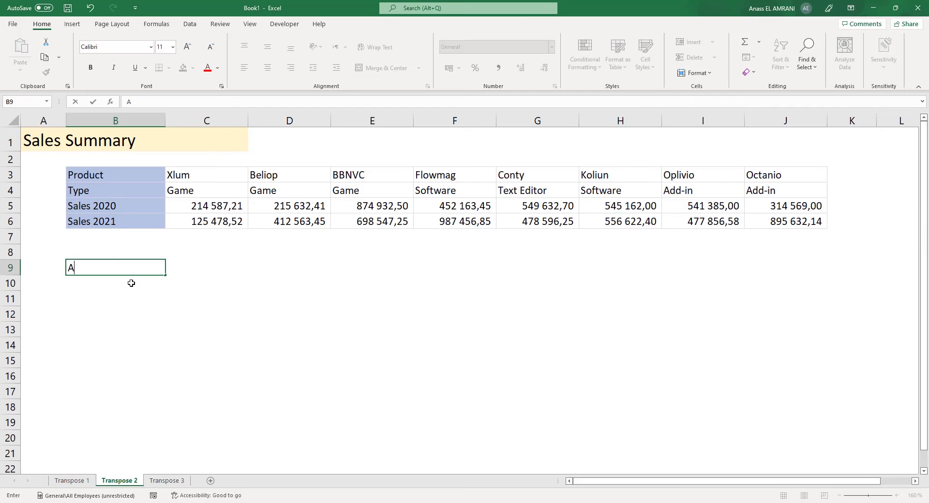
pyautogui.press('Return')
pyautogui.write('B')
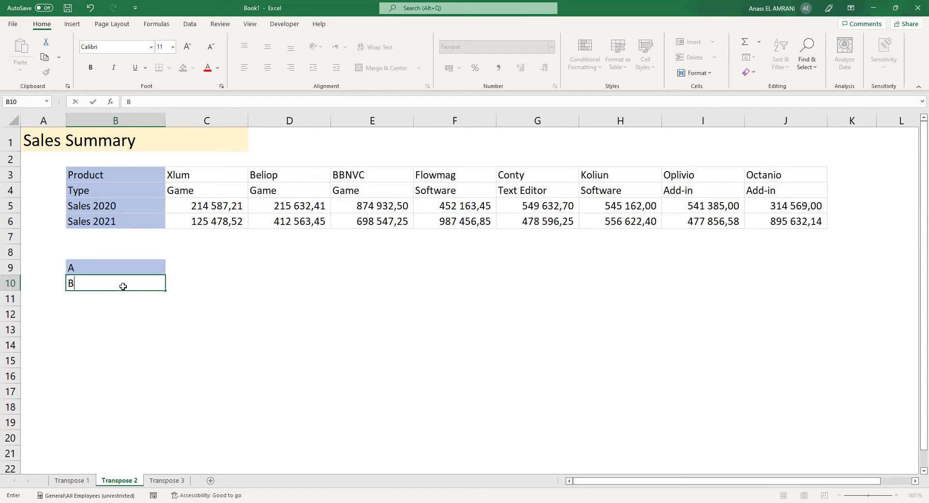
pyautogui.click(211, 272)
# - Enter the array formula =B9:B10 in cell D9 to spill both sample values
pyautogui.click(279, 264)
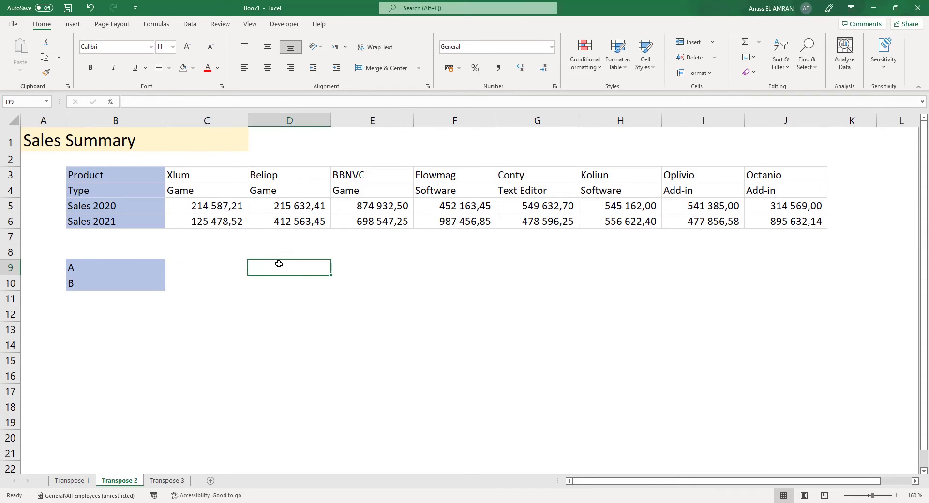
pyautogui.write('=B:B')
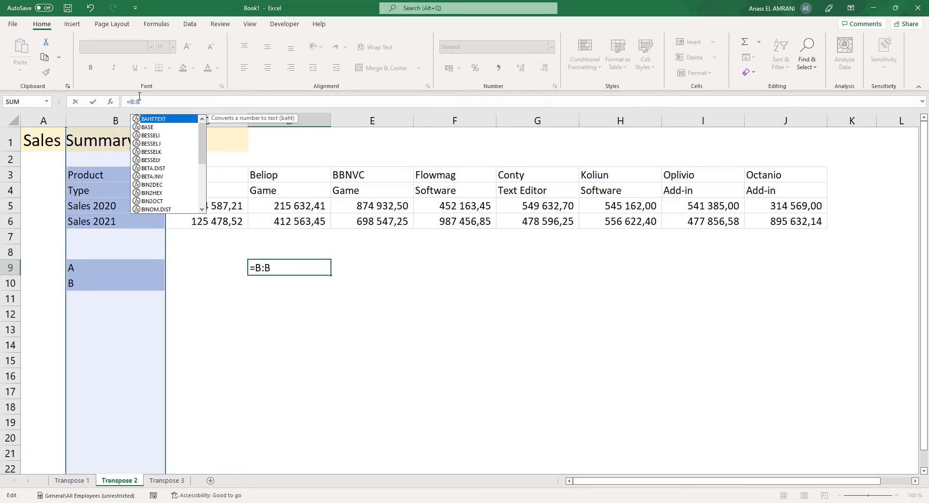
pyautogui.write('9')
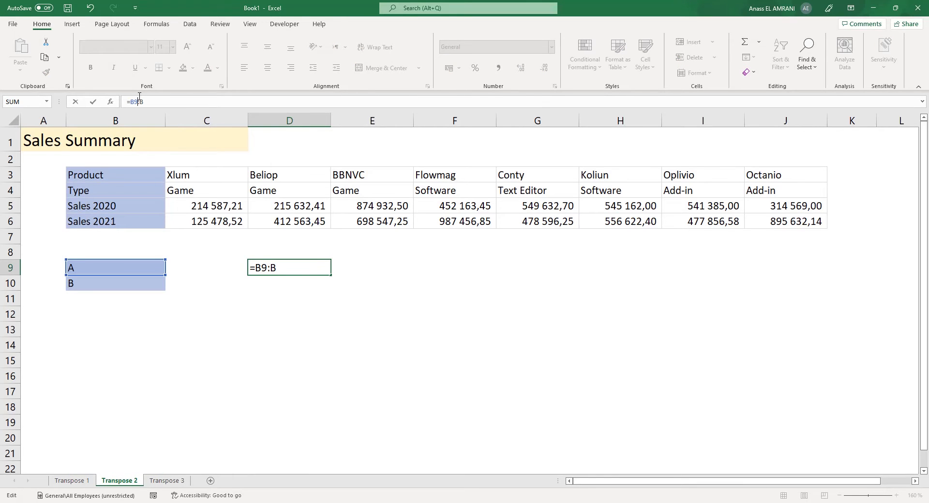
pyautogui.write('10')
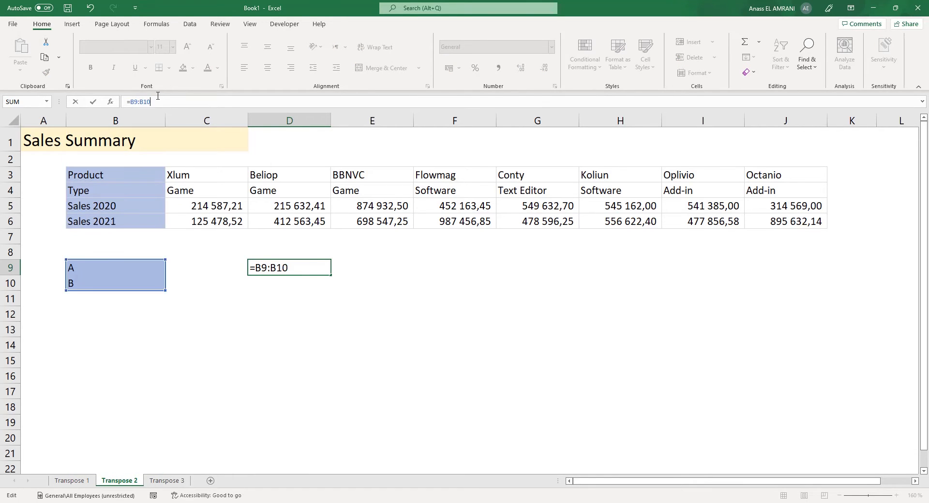
pyautogui.press('Return')
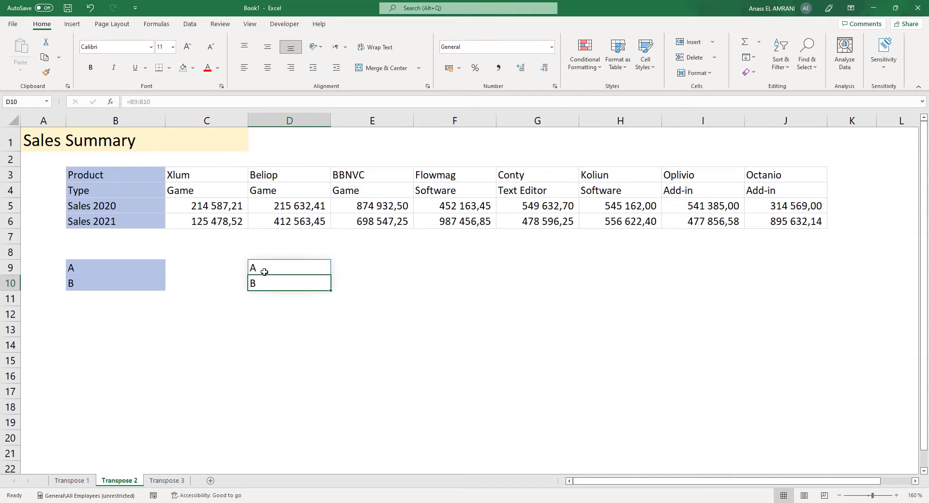
pyautogui.click(262, 311)
pyautogui.click(275, 265)
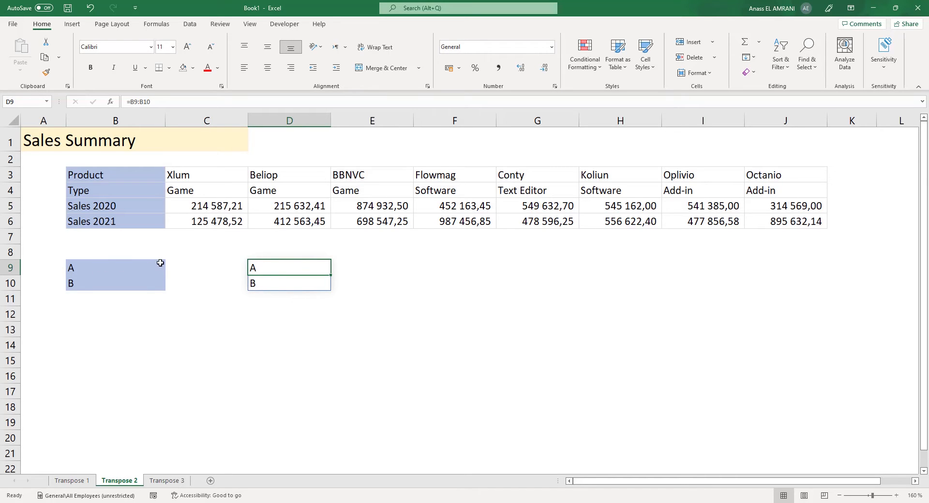
# - Delete rows 9 to 11 containing the sample values and the array formula
pyautogui.moveTo(2, 268); pyautogui.dragTo(6, 298)
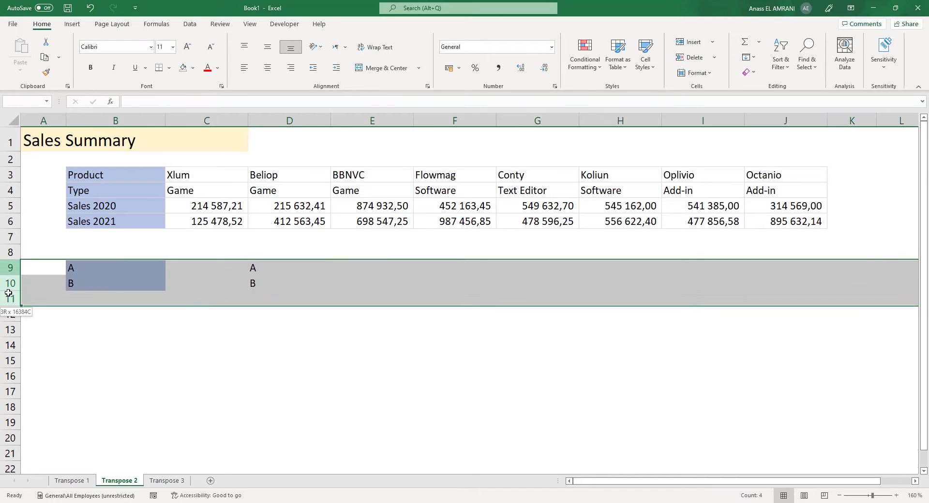
pyautogui.rightClick(8, 285)
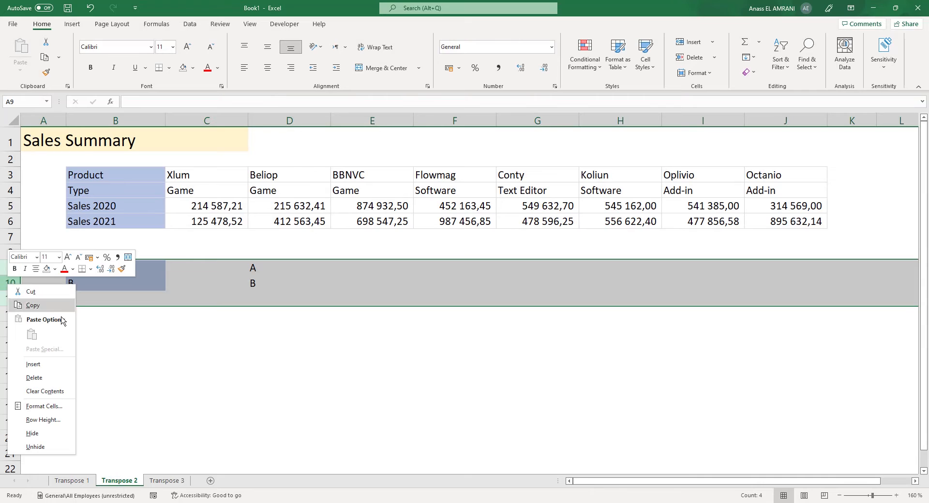
pyautogui.click(49, 378)
# - Enter the dynamic formula =TRANSPOSE(B3:J6) in cell B9 to spill the table vertically, and undo the entry
pyautogui.click(111, 272)
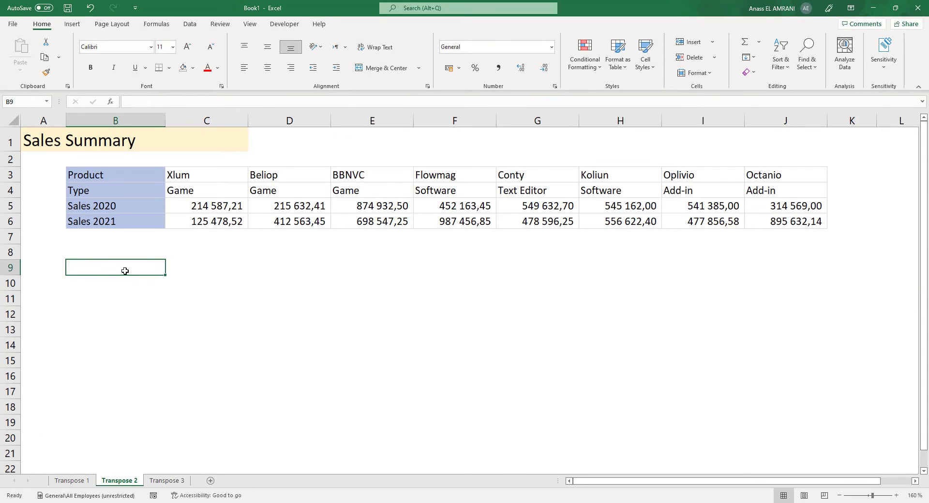
pyautogui.write('=tran')
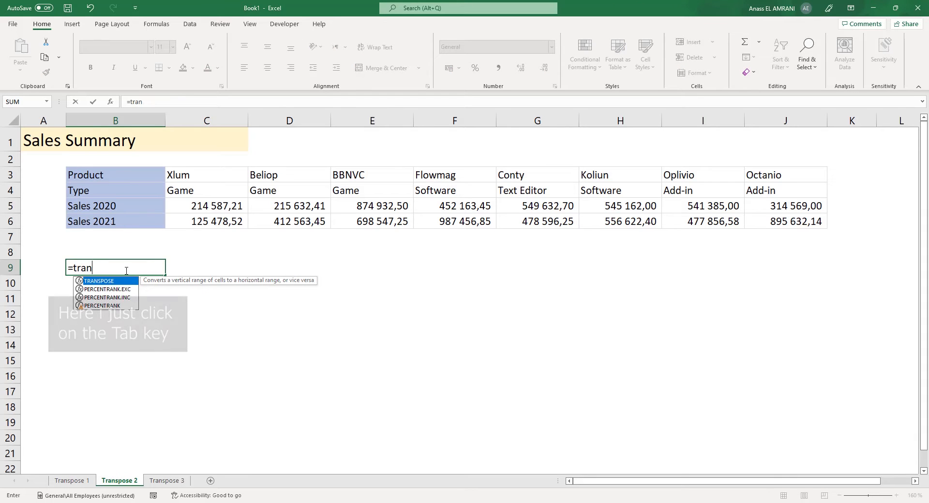
pyautogui.press('Tab')
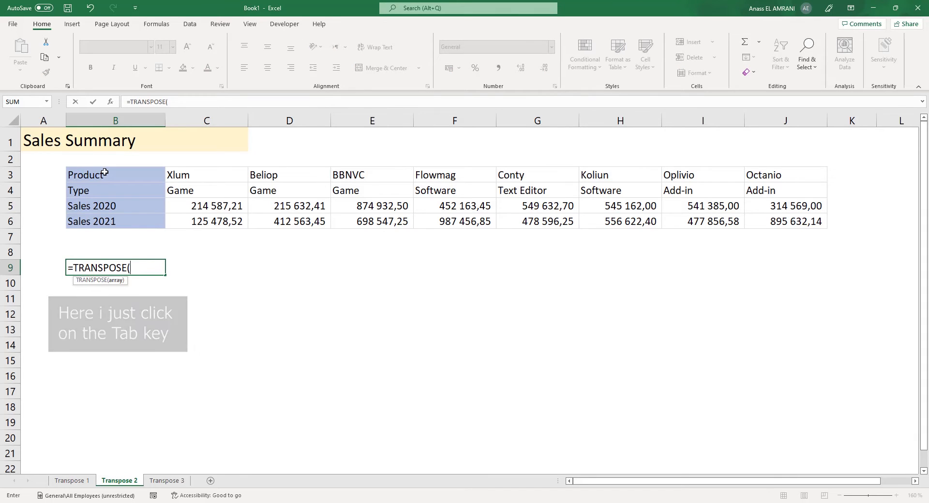
pyautogui.moveTo(127, 173); pyautogui.dragTo(818, 225)
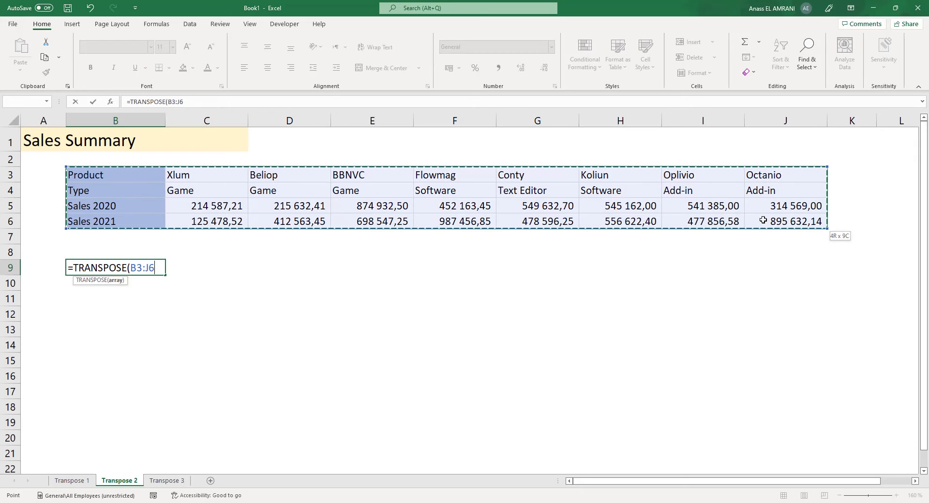
pyautogui.write(')')
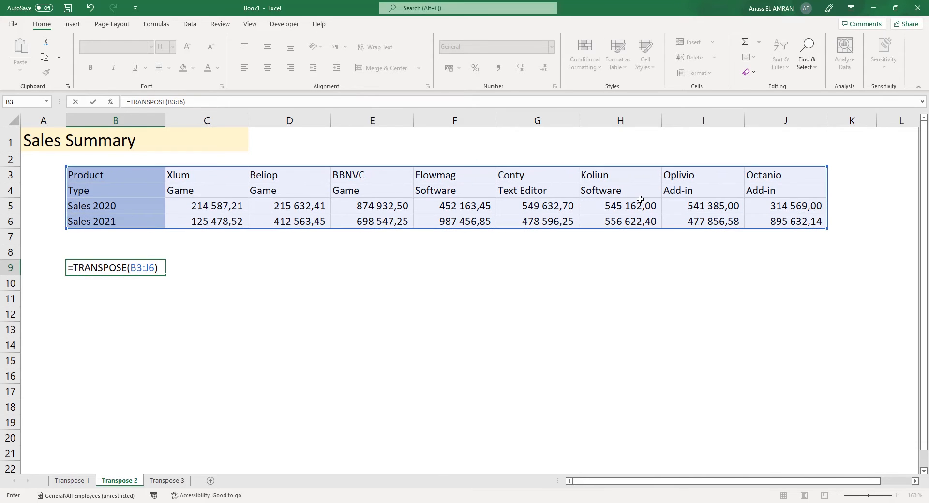
pyautogui.press('Return')
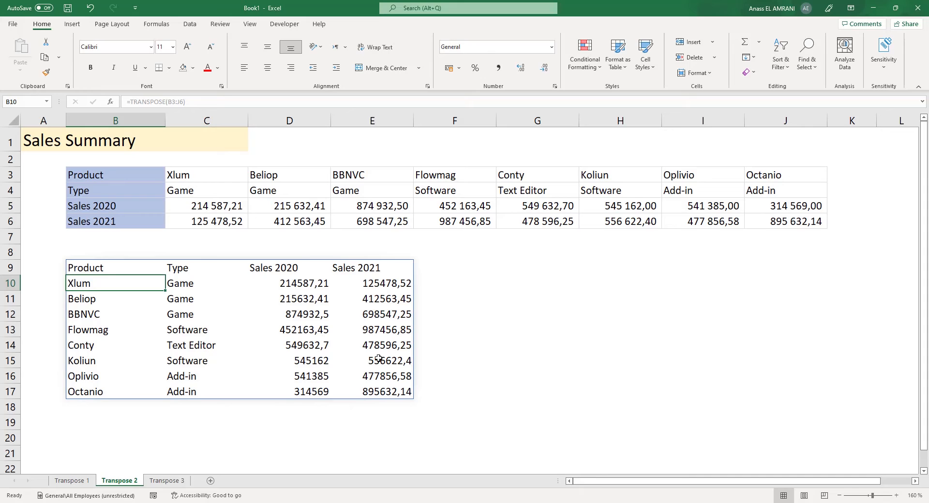
pyautogui.hotkey('ctrl', 'z')
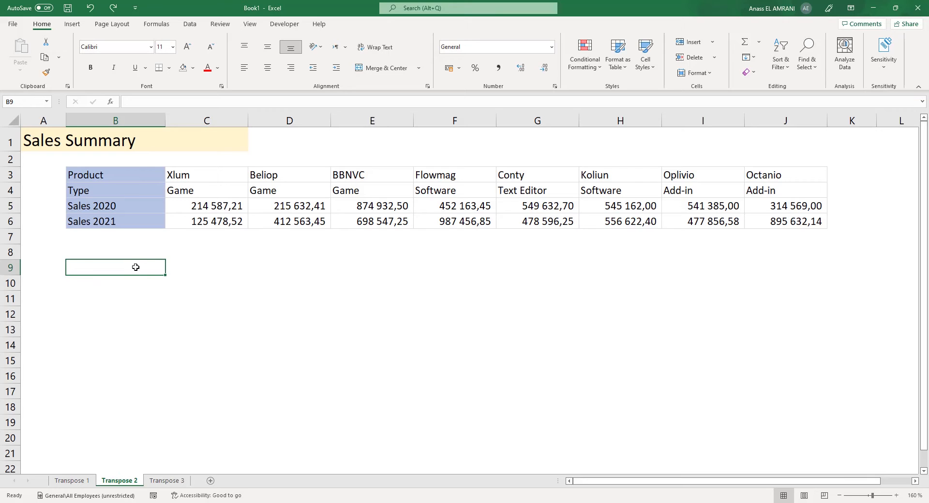
# - Fill the range B9:F25 with =TRANSPOSE(B3:J6) as a legacy array formula, and undo the entry
pyautogui.moveTo(133, 267); pyautogui.dragTo(414, 446)
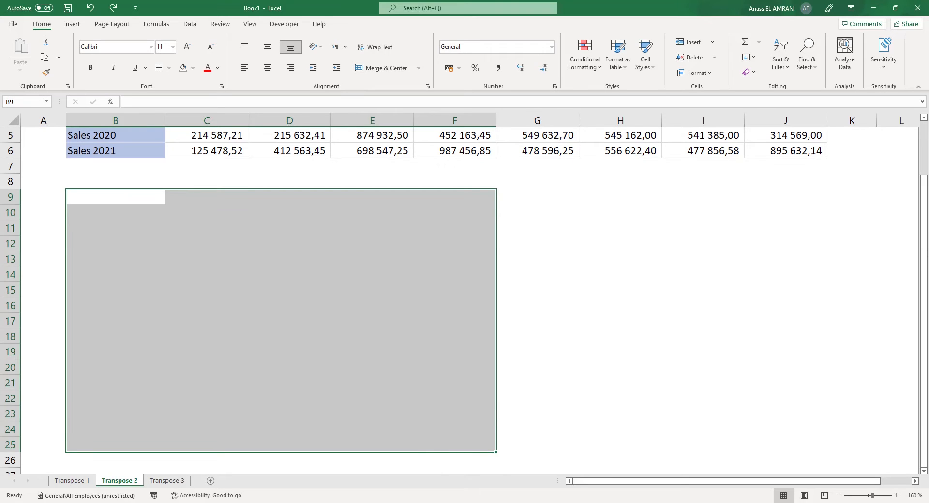
pyautogui.moveTo(926, 243); pyautogui.dragTo(913, 187)
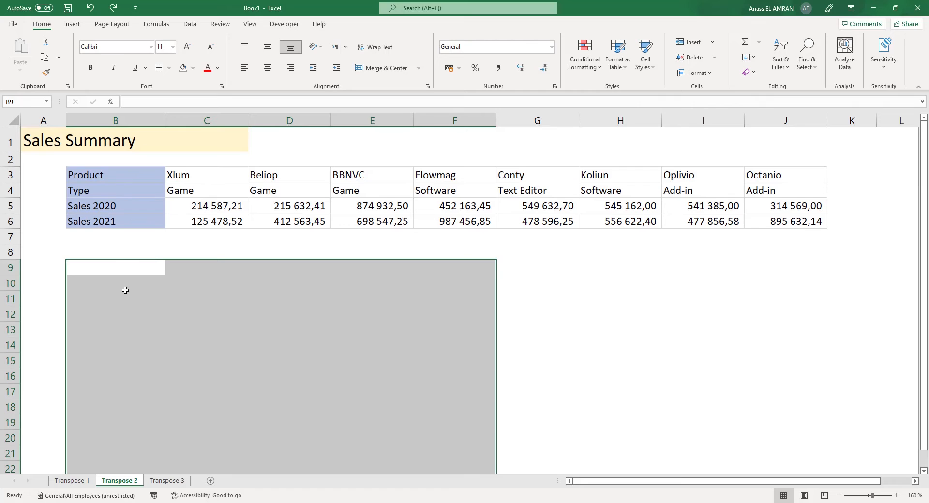
pyautogui.click(120, 269)
pyautogui.moveTo(120, 267); pyautogui.dragTo(465, 425)
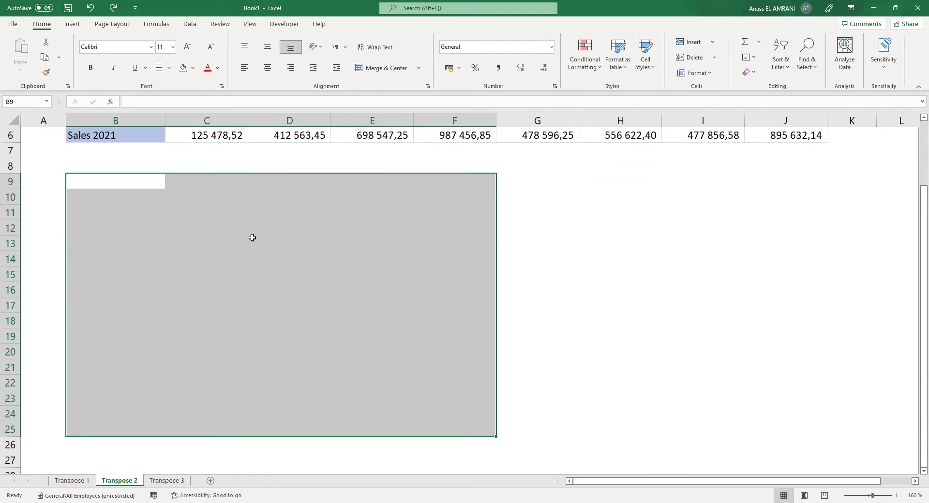
pyautogui.write('=transpo')
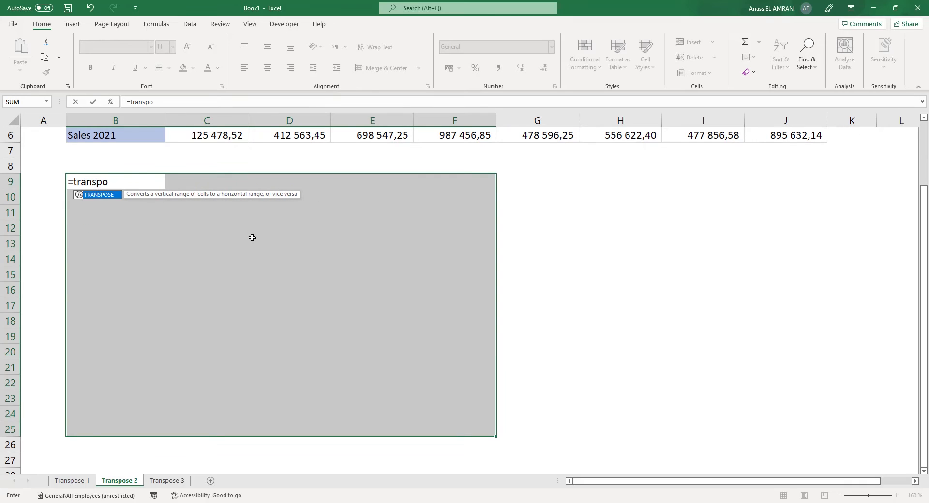
pyautogui.write('se(')
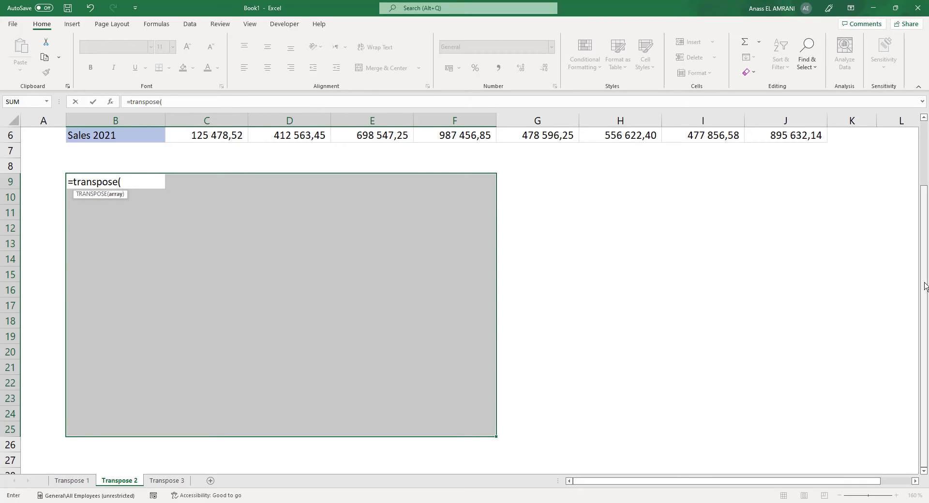
pyautogui.moveTo(926, 286); pyautogui.dragTo(925, 216)
pyautogui.moveTo(128, 173); pyautogui.dragTo(755, 220)
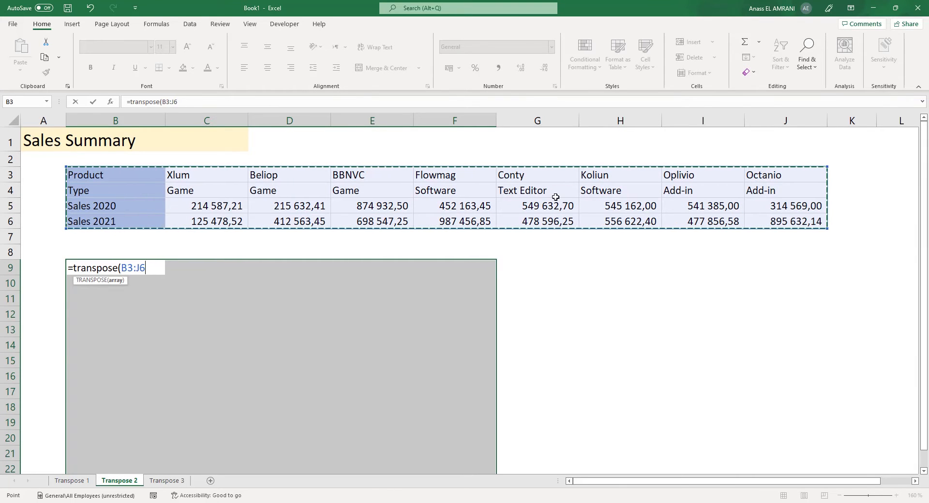
pyautogui.write(')')
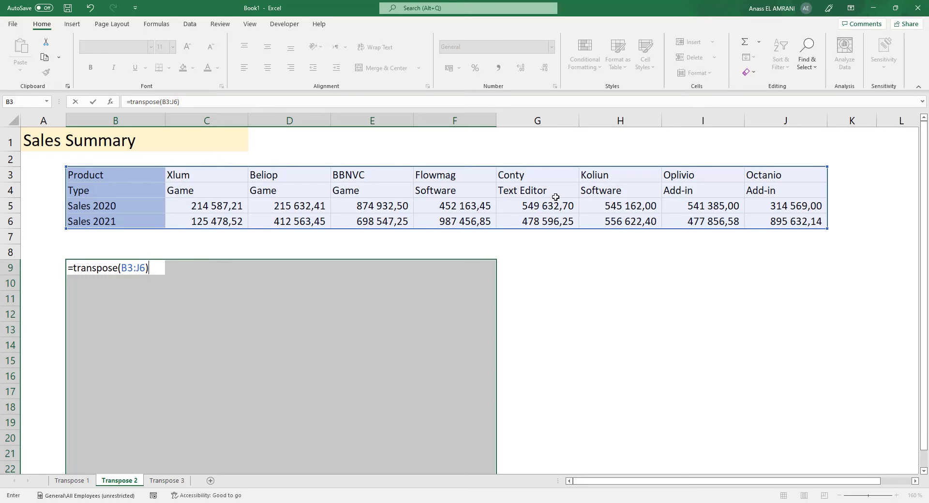
pyautogui.hotkey('ctrl', 'shift', 'Return')
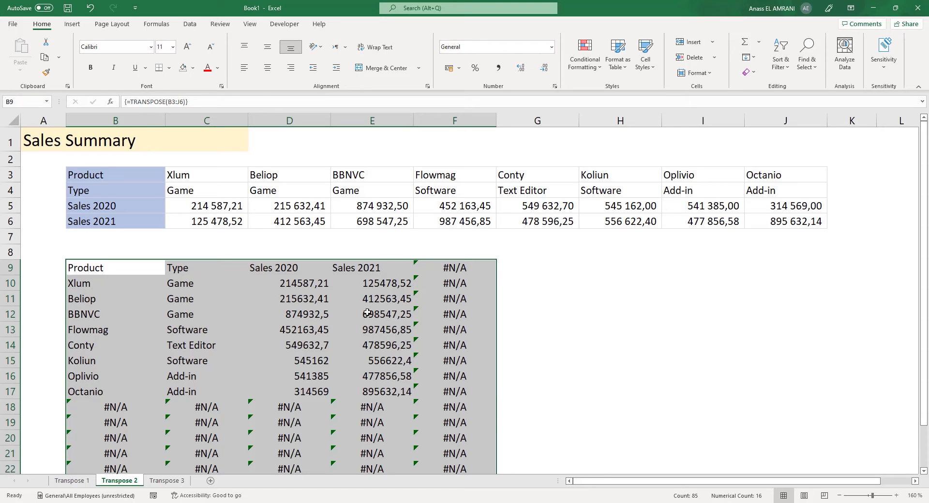
pyautogui.hotkey('ctrl', 'z')
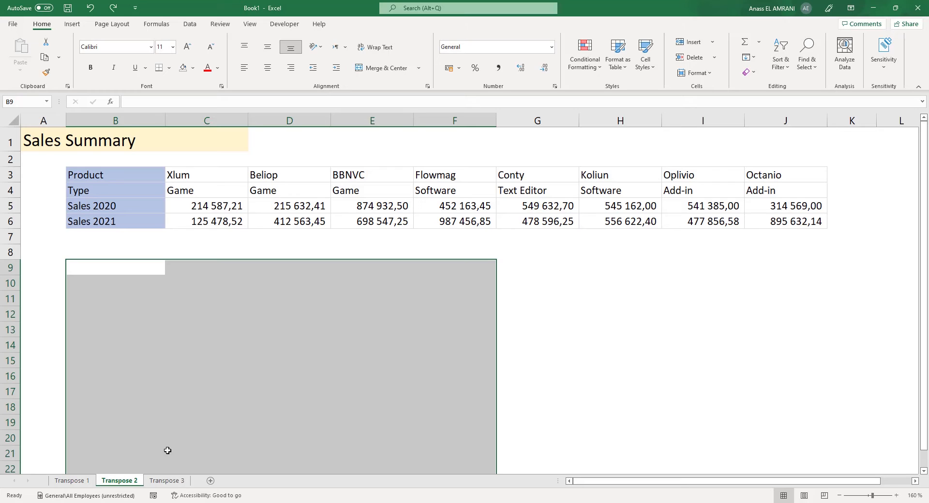
# - On the Transpose 3 sheet, link cells C9 and D9 to the Product and Type headers with =B3 and =B4
pyautogui.click(167, 481)
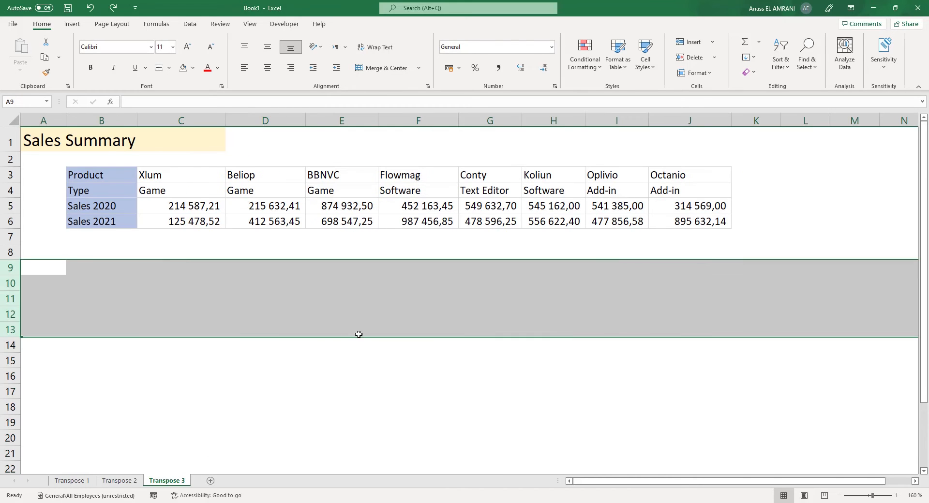
pyautogui.click(203, 273)
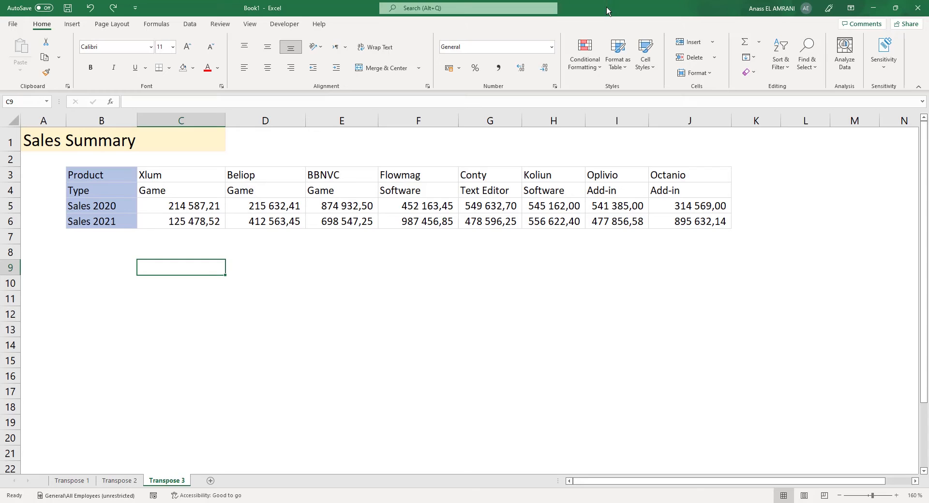
pyautogui.click(163, 262)
pyautogui.moveTo(114, 174); pyautogui.dragTo(703, 215)
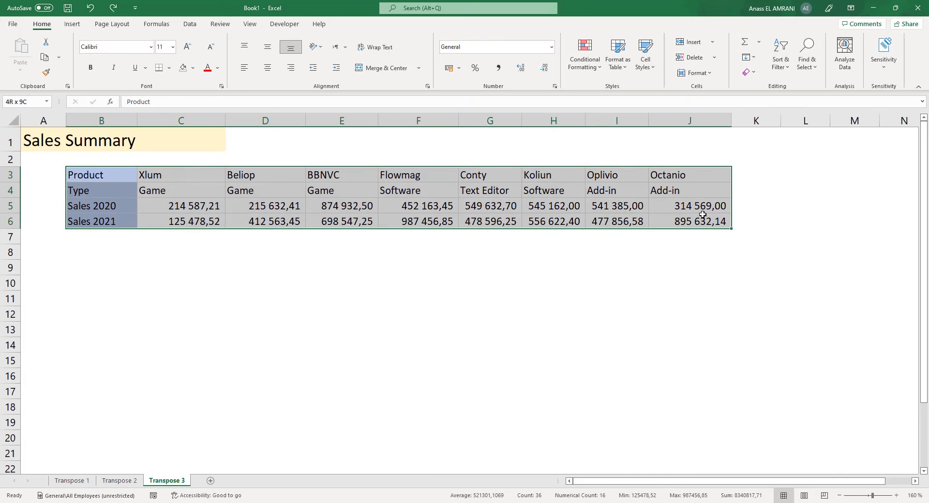
pyautogui.click(201, 272)
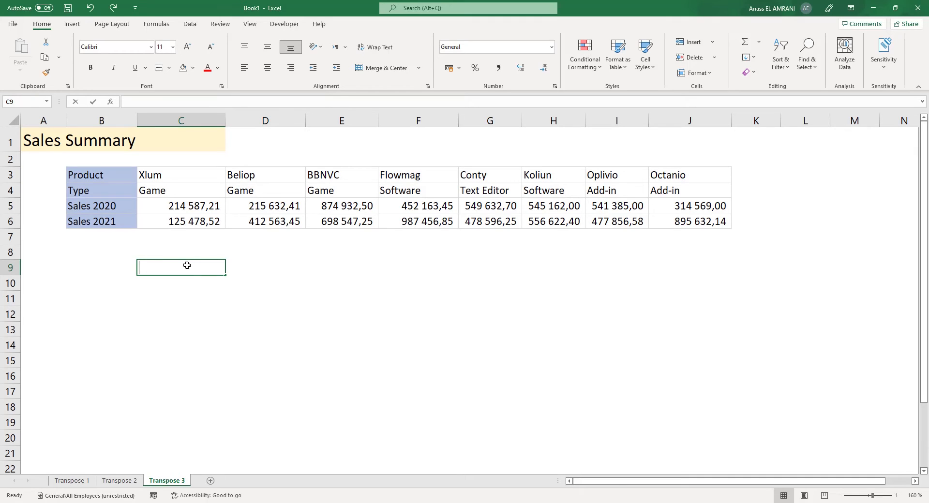
pyautogui.write('=')
pyautogui.click(121, 174)
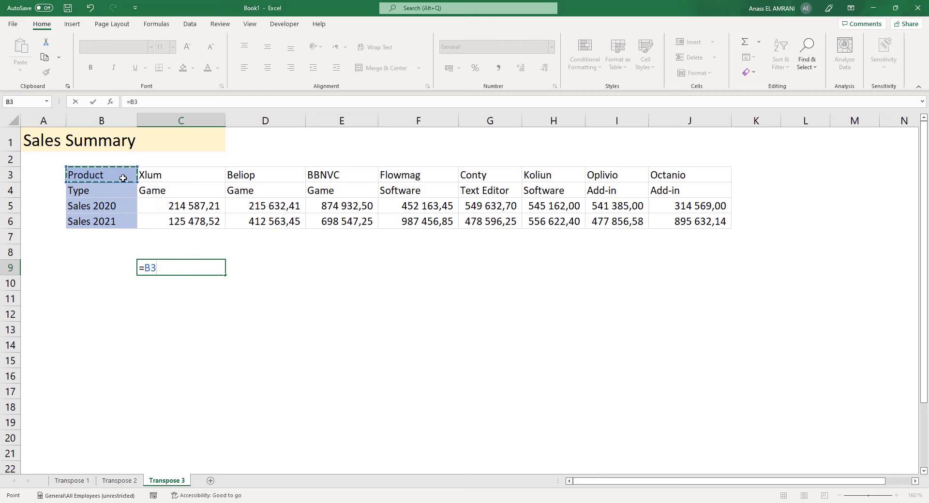
pyautogui.press('Return')
pyautogui.click(264, 269)
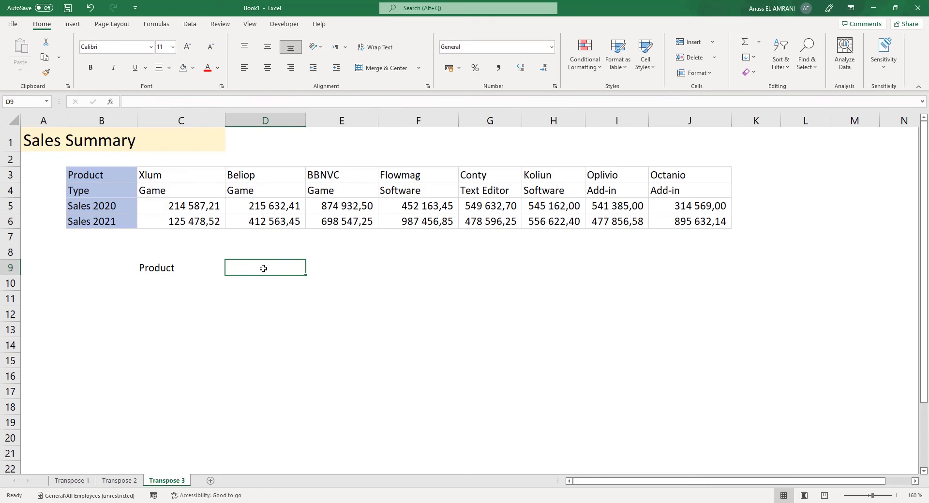
pyautogui.write('=')
pyautogui.click(112, 191)
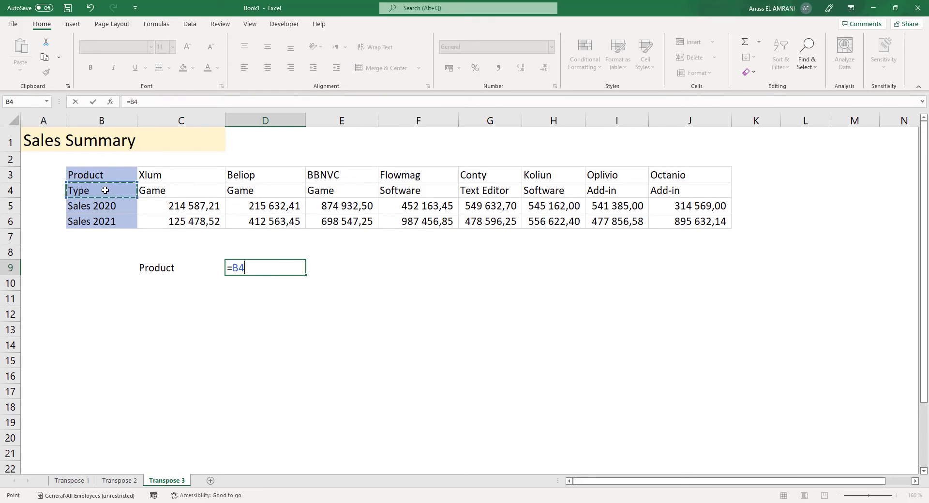
pyautogui.press('Return')
# - Link cells E9 and F9 to the Sales 2020 and Sales 2021 headers with =B5 and =B6
pyautogui.click(352, 267)
pyautogui.write('=')
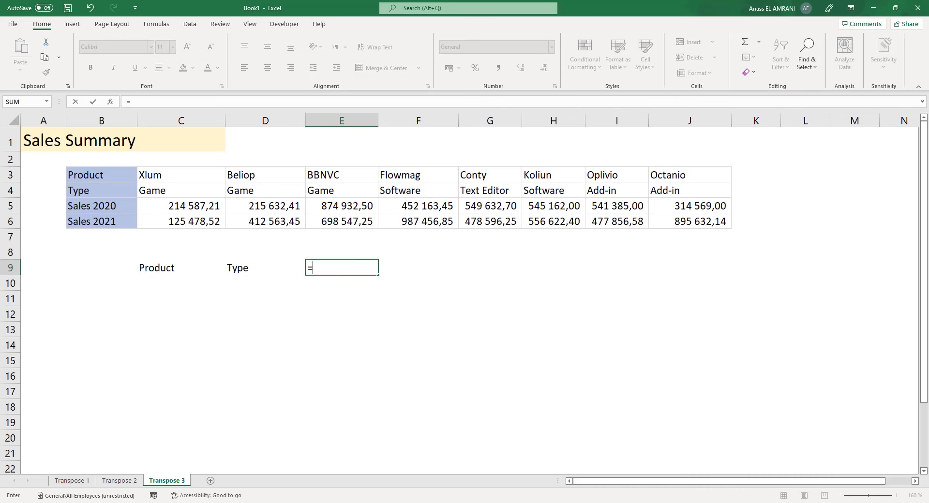
pyautogui.click(92, 203)
pyautogui.press('Return')
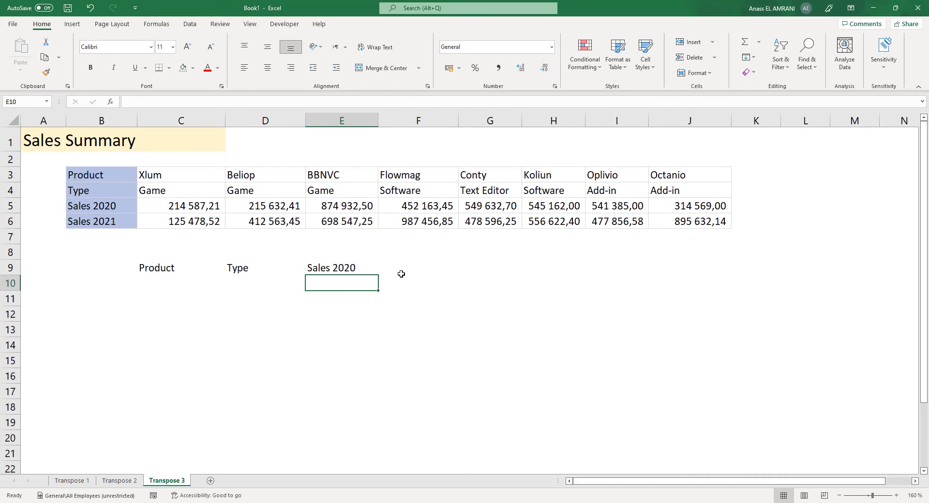
pyautogui.click(401, 273)
pyautogui.write('=')
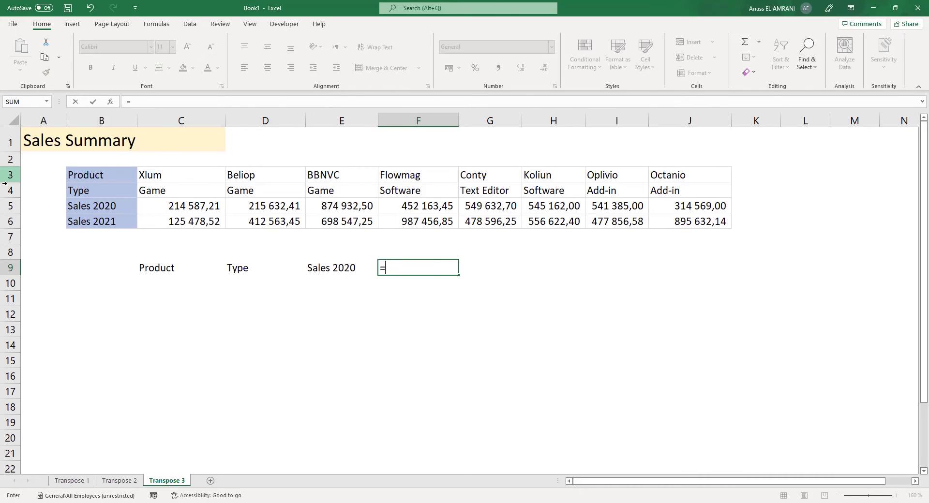
pyautogui.click(104, 221)
pyautogui.press('Return')
# - Enter the text references &C3 in cell C10 and &E3 in cell C11
pyautogui.click(148, 286)
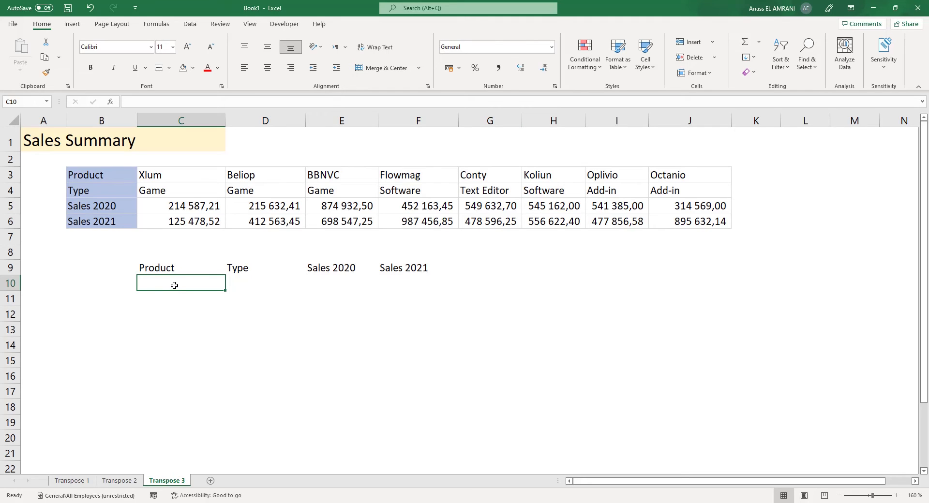
pyautogui.click(174, 271)
pyautogui.click(184, 285)
pyautogui.write('&C')
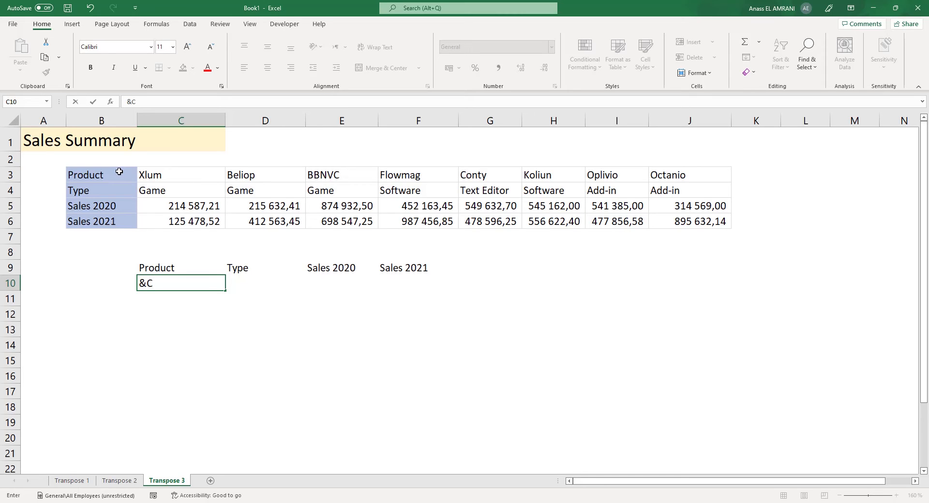
pyautogui.write('3')
pyautogui.press('Return')
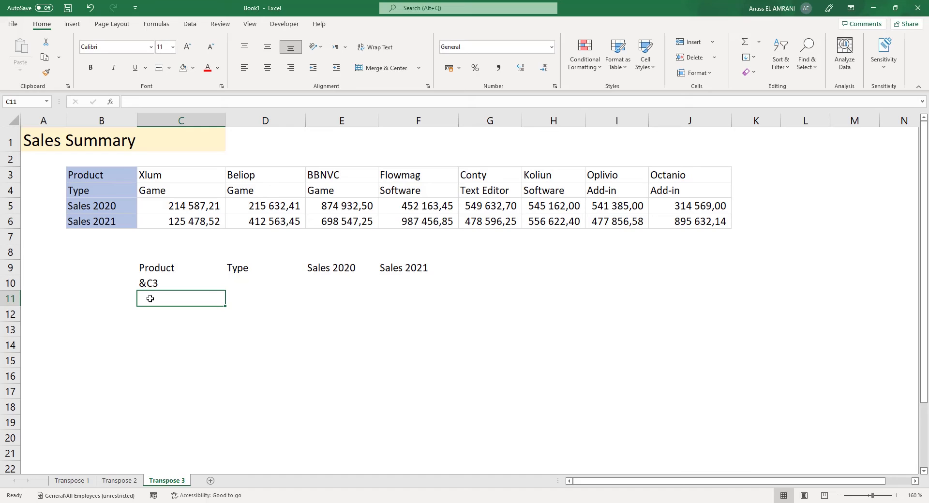
pyautogui.write('&E3')
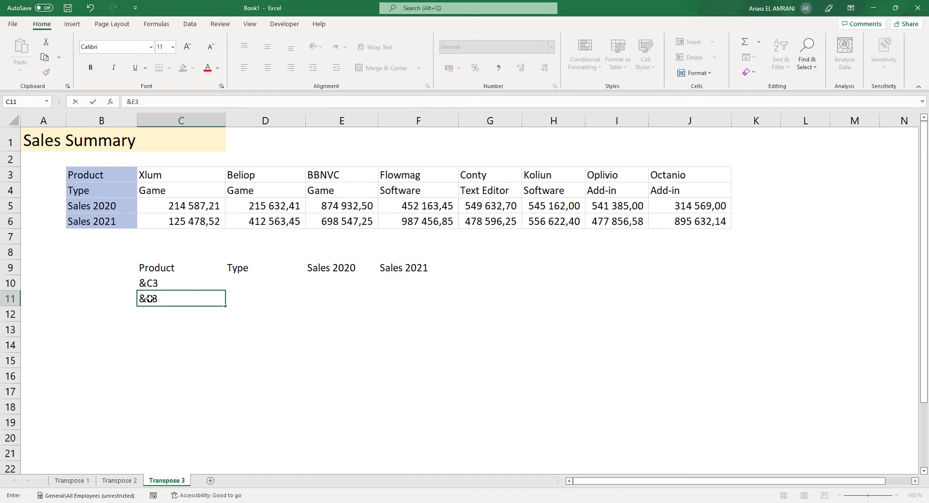
pyautogui.press('Return')
# - Extend the text reference pattern down to cell C16, and clear the contents of C10:C16
pyautogui.moveTo(167, 285); pyautogui.dragTo(227, 382)
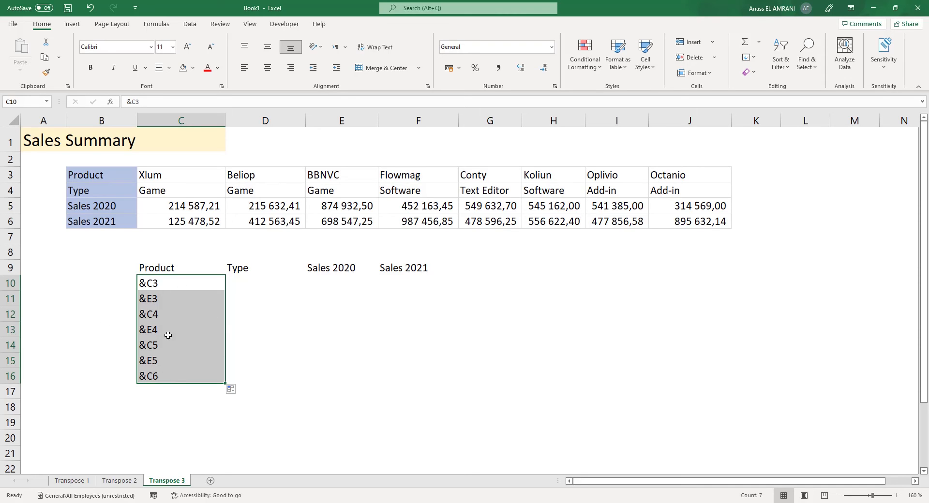
pyautogui.press('Delete')
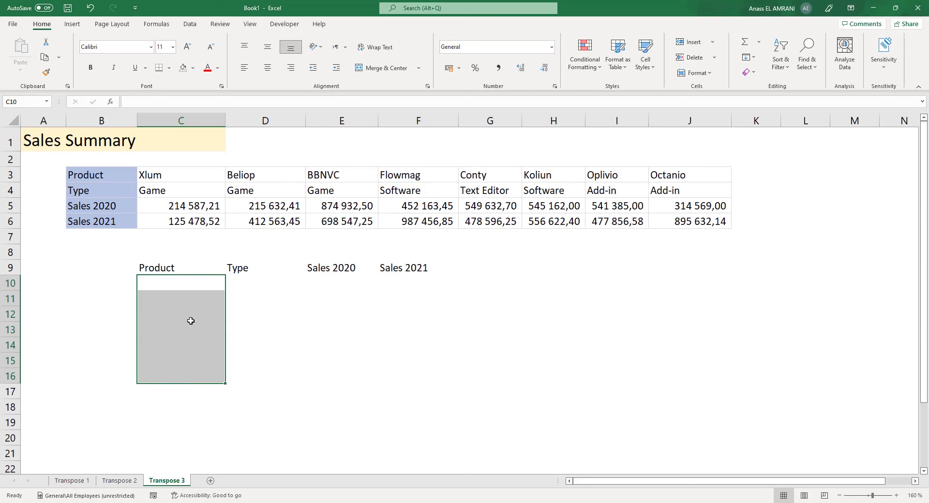
pyautogui.click(189, 288)
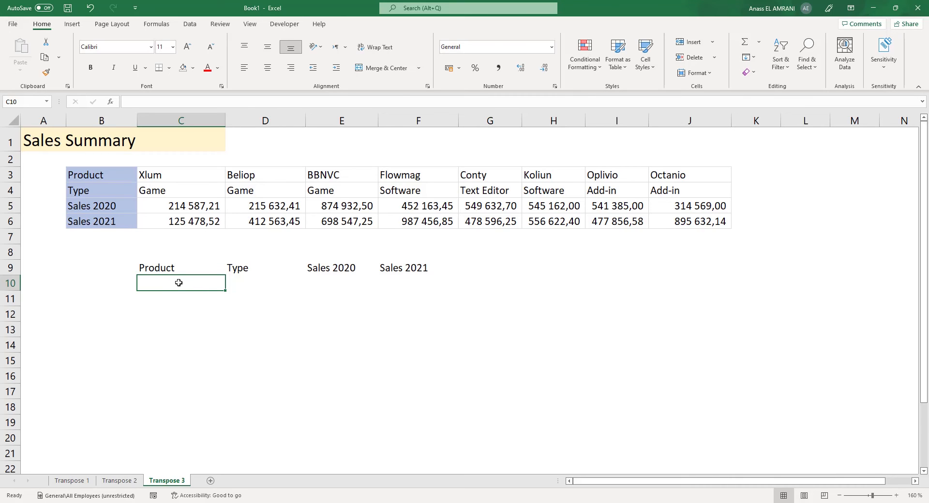
# - Enable the R1C1 reference style in the formula options
pyautogui.click(10, 21)
pyautogui.click(39, 487)
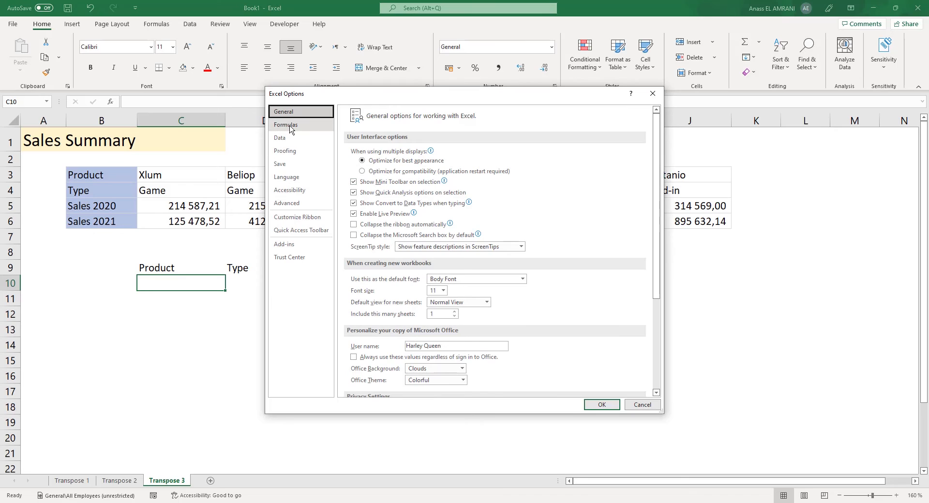
pyautogui.click(290, 126)
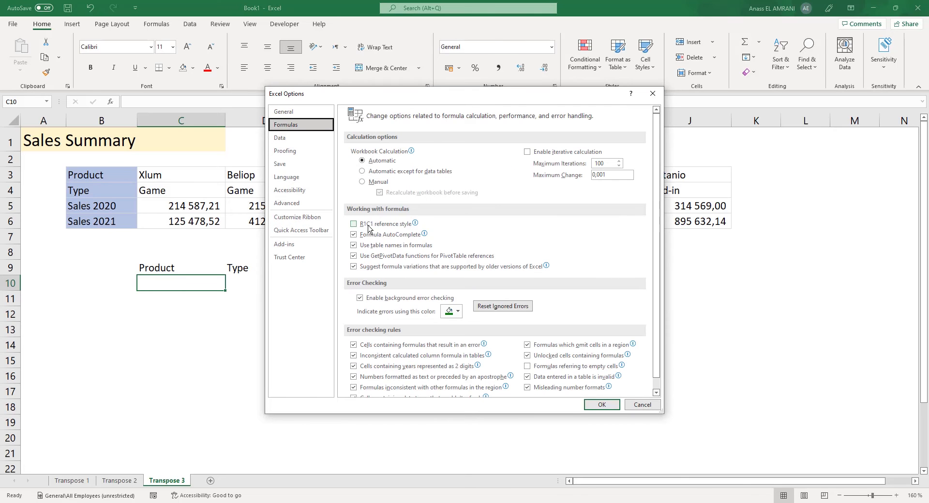
pyautogui.moveTo(369, 229)
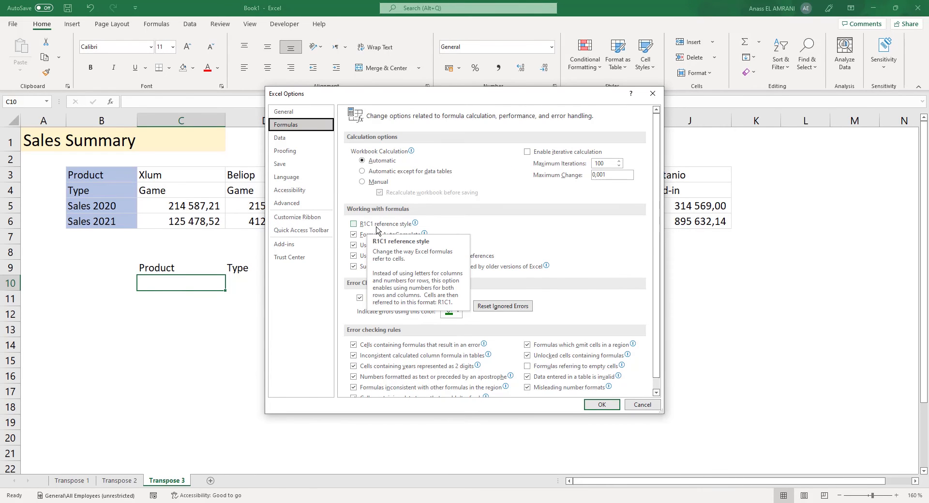
pyautogui.click(358, 224)
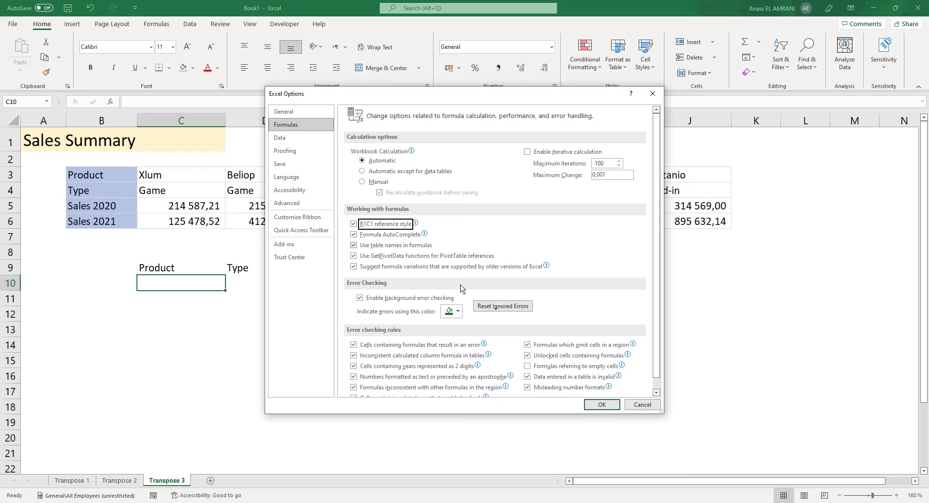
pyautogui.click(602, 405)
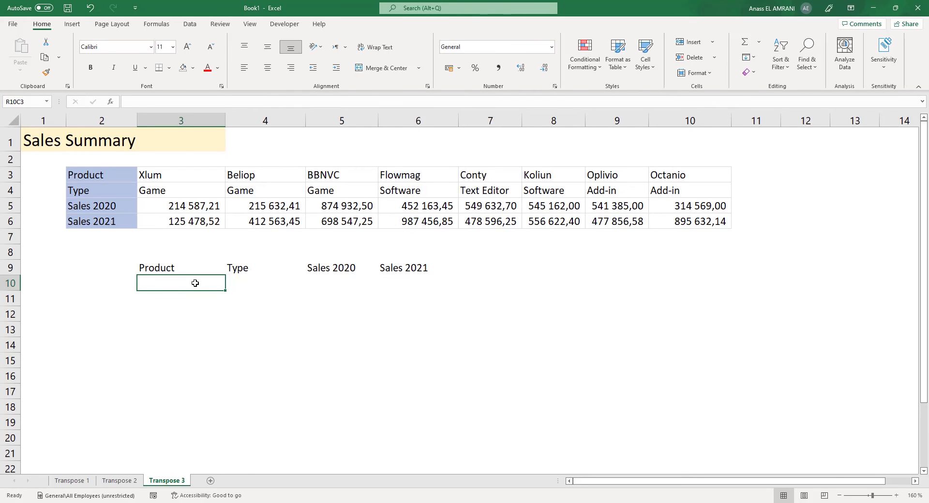
pyautogui.write('=')
pyautogui.click(154, 176)
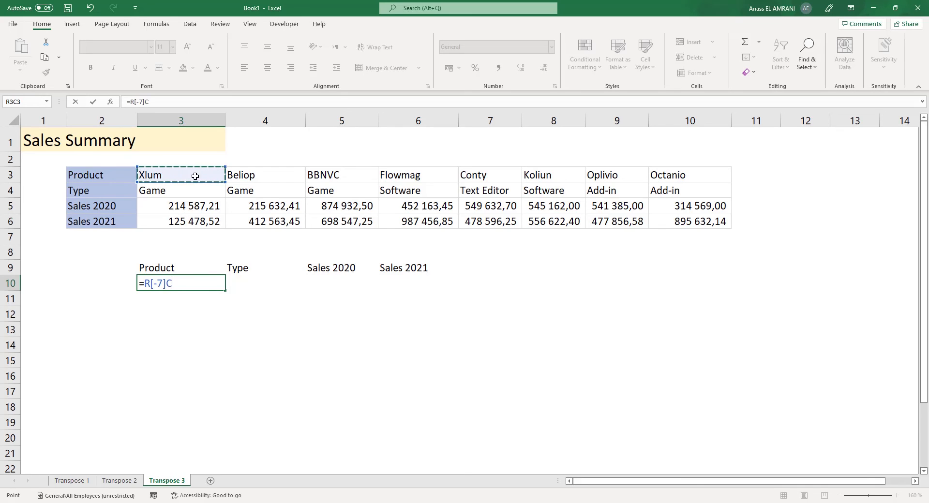
pyautogui.moveTo(173, 283); pyautogui.dragTo(133, 283)
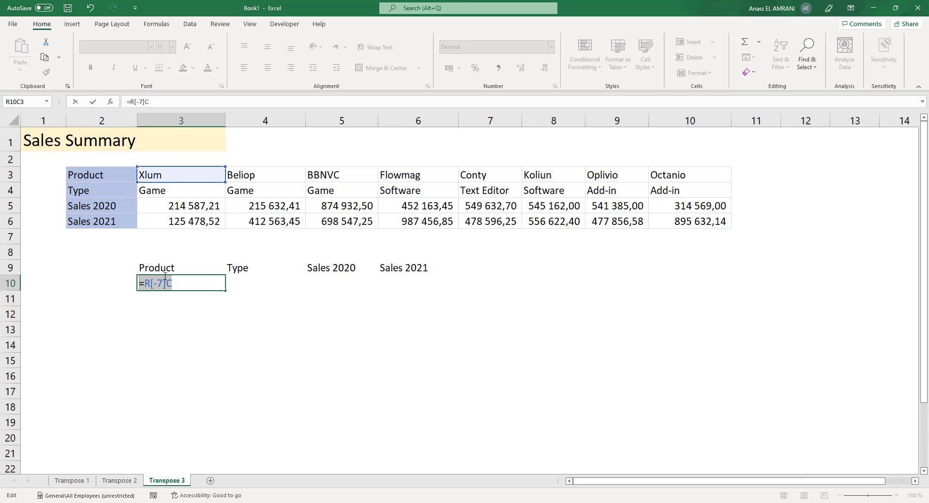
pyautogui.press('Escape')
pyautogui.click(184, 176)
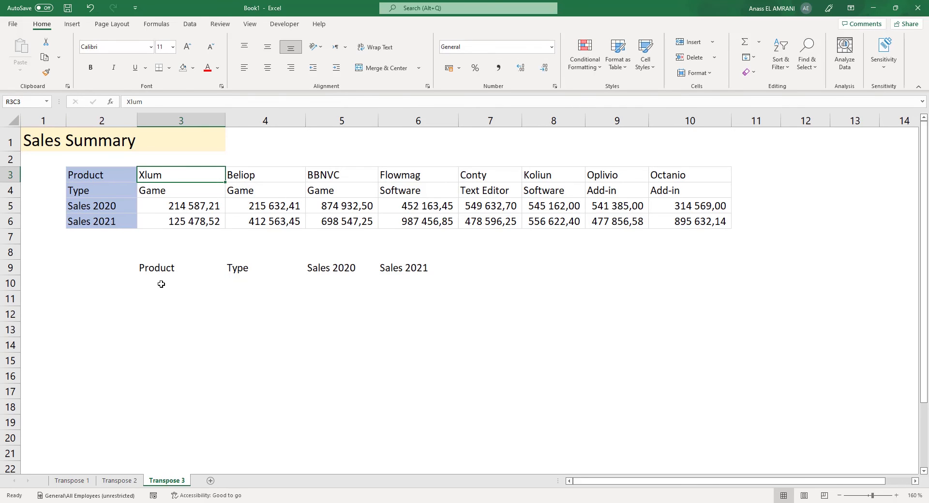
# - Enter the text references &R3C3 under the Product header and &R4C3 under the Type header in row 10
pyautogui.click(179, 285)
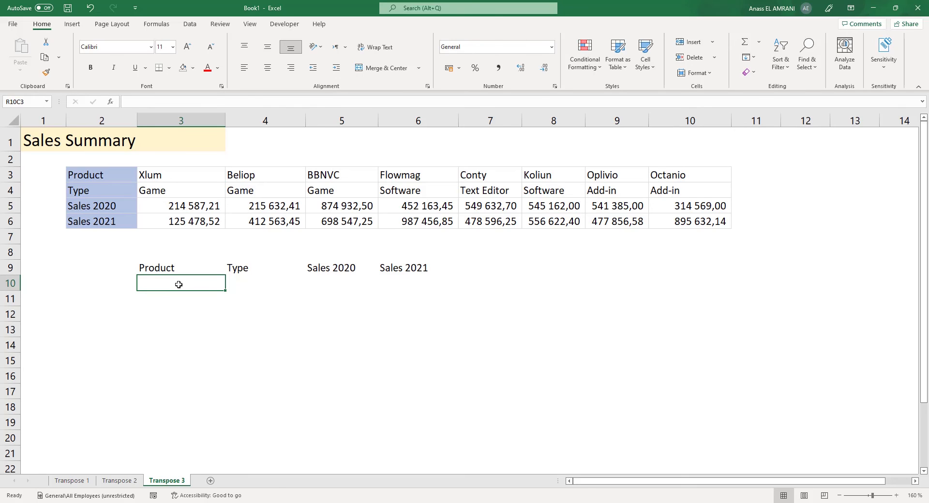
pyautogui.write('&R')
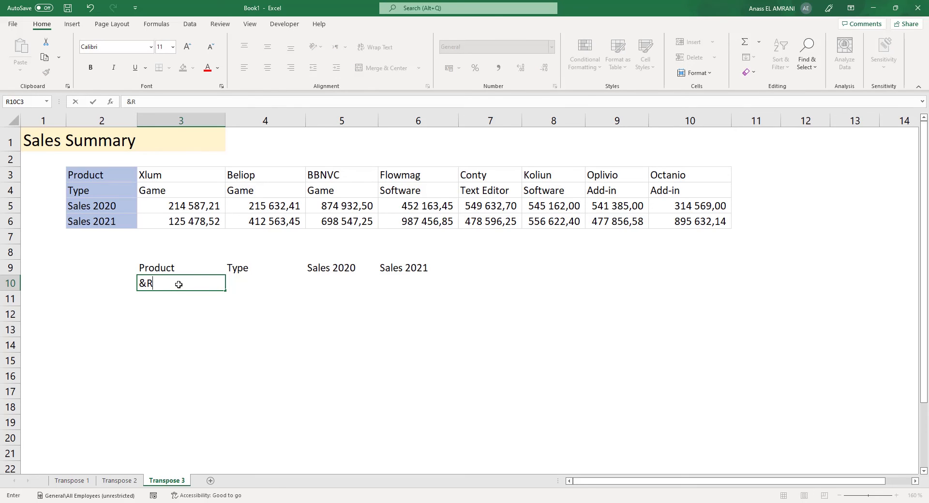
pyautogui.write('3C3')
pyautogui.click(249, 283)
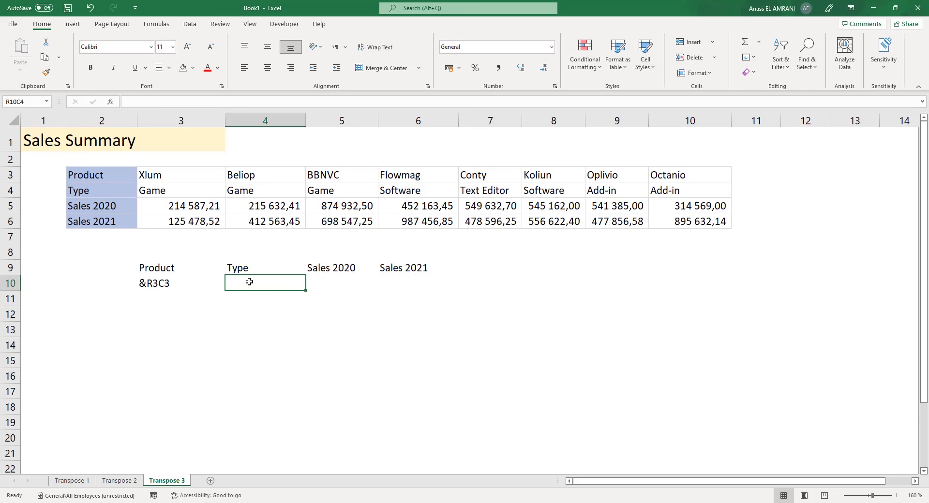
pyautogui.write('&')
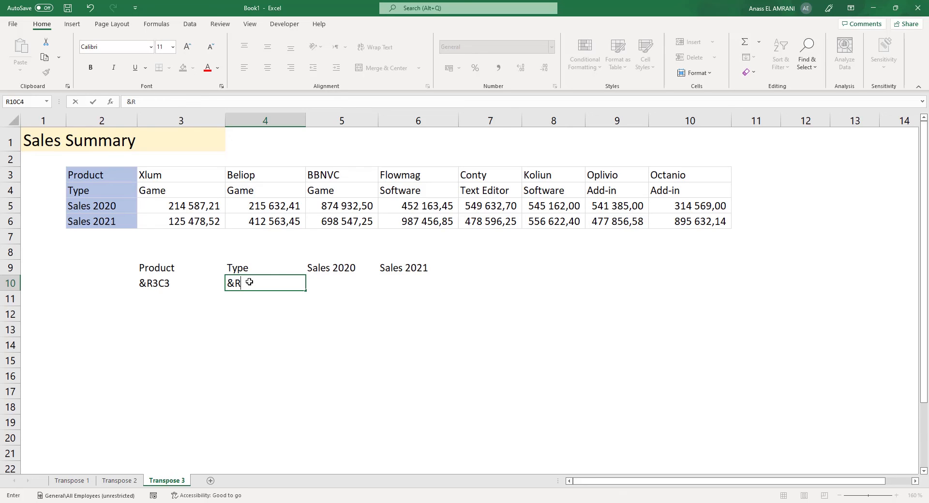
pyautogui.write('R4C3')
pyautogui.moveTo(165, 287); pyautogui.dragTo(356, 291)
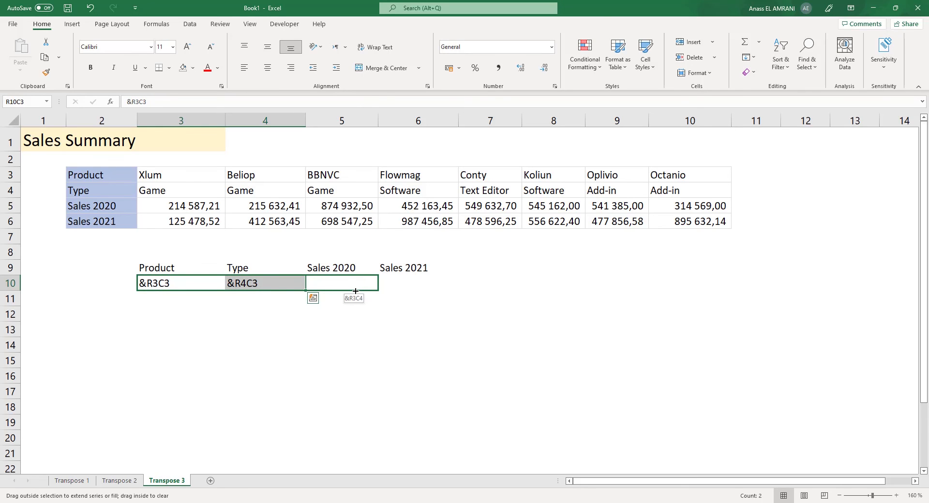
pyautogui.moveTo(355, 291); pyautogui.dragTo(312, 294)
# - Enter the text references &R5C3 under Sales 2020 and &R6C3 under Sales 2021 in row 10
pyautogui.click(342, 284)
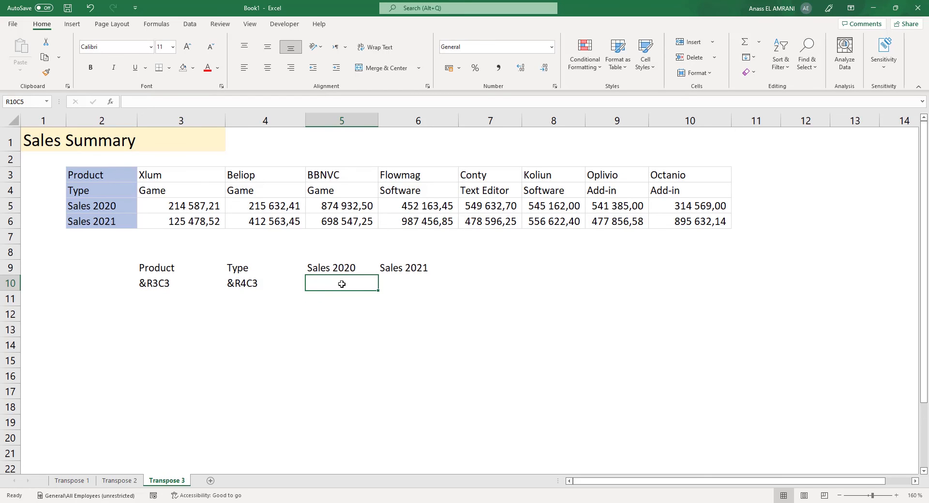
pyautogui.write('&R5C3')
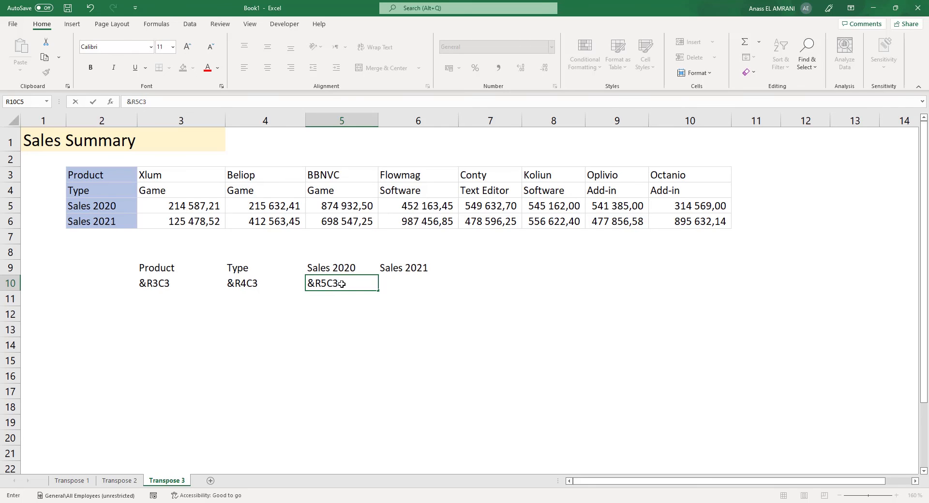
pyautogui.press('Tab')
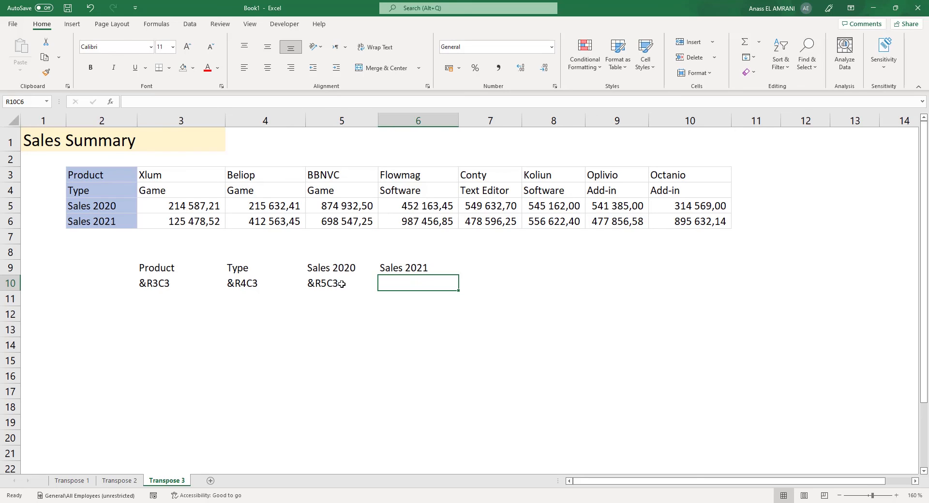
pyautogui.write('&R6')
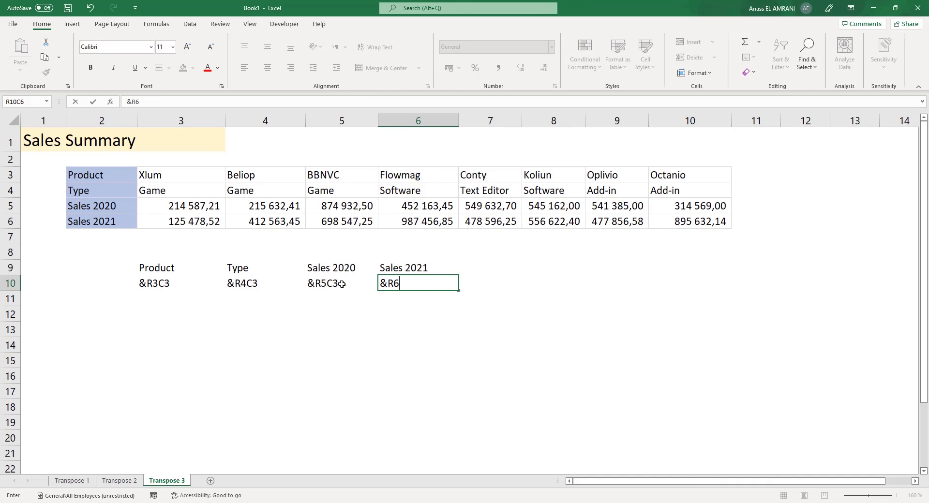
pyautogui.write('C3')
pyautogui.press('Return')
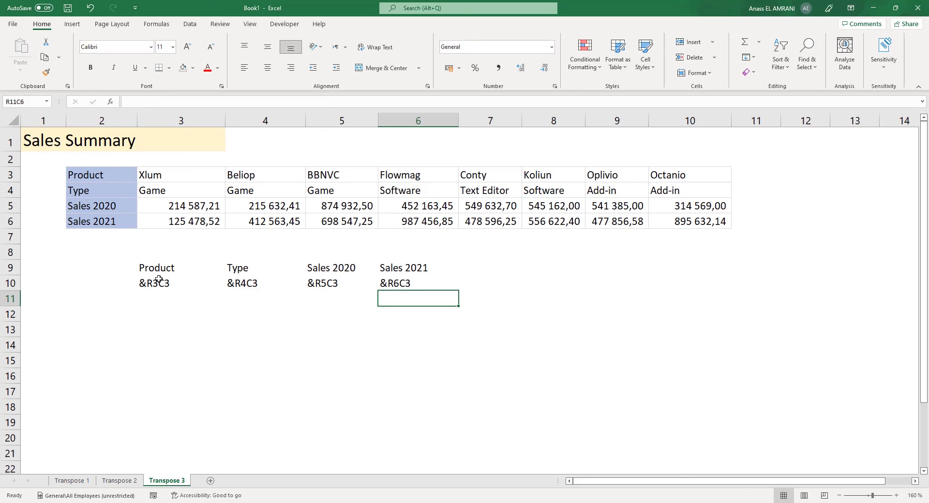
# - Extend the four text references in row 10 down to row 17 as a series ending at column reference C10
pyautogui.moveTo(159, 278); pyautogui.dragTo(409, 277)
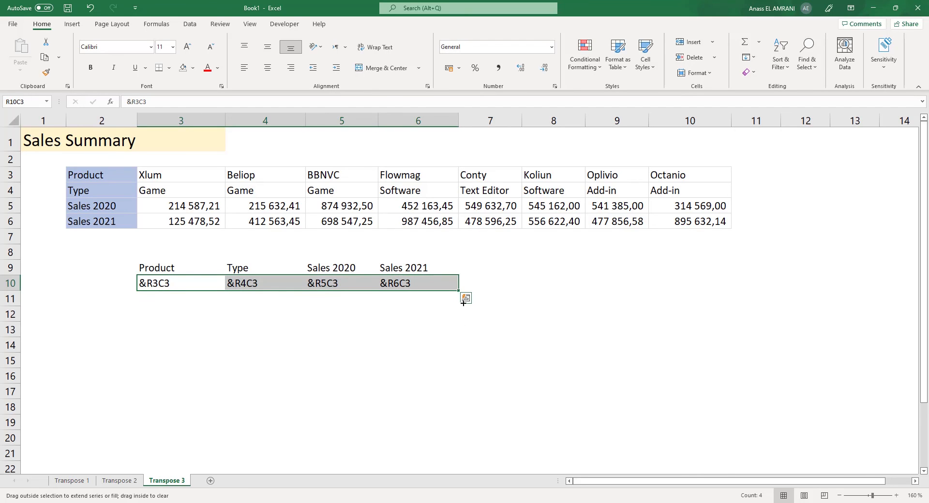
pyautogui.moveTo(459, 291); pyautogui.dragTo(464, 389)
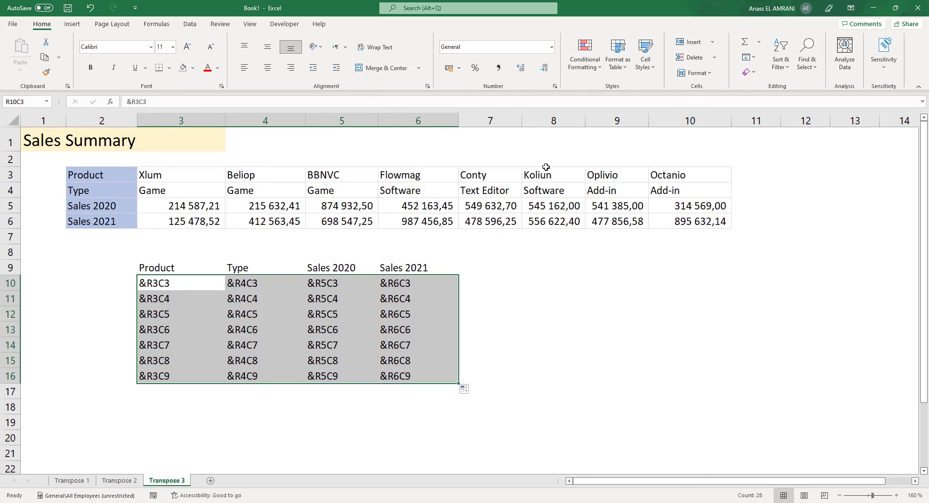
pyautogui.moveTo(459, 383); pyautogui.dragTo(459, 399)
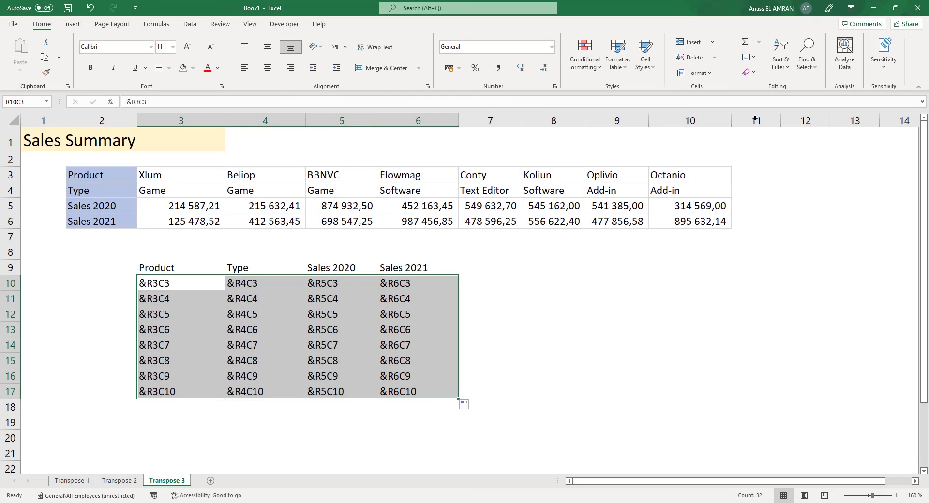
# - Replace every & with = in the filled reference block in rows 10 to 17
pyautogui.click(817, 64)
pyautogui.click(825, 100)
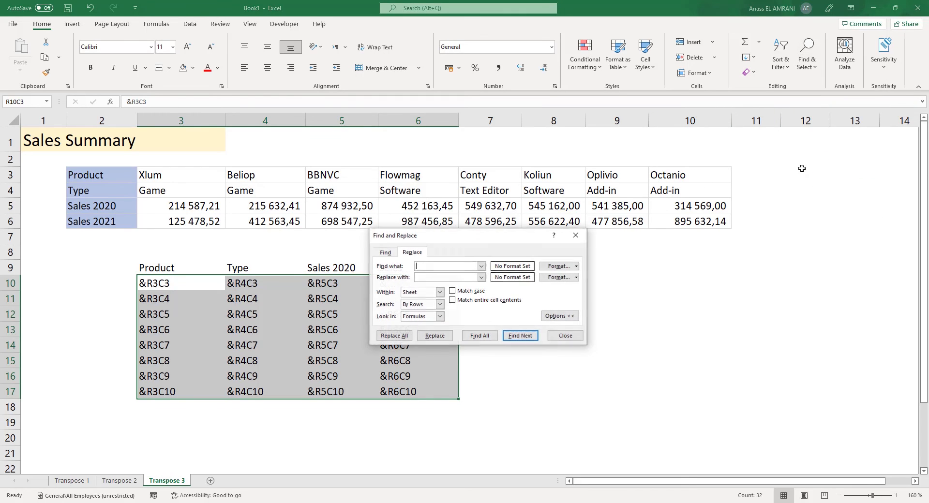
pyautogui.click(423, 278)
pyautogui.click(394, 336)
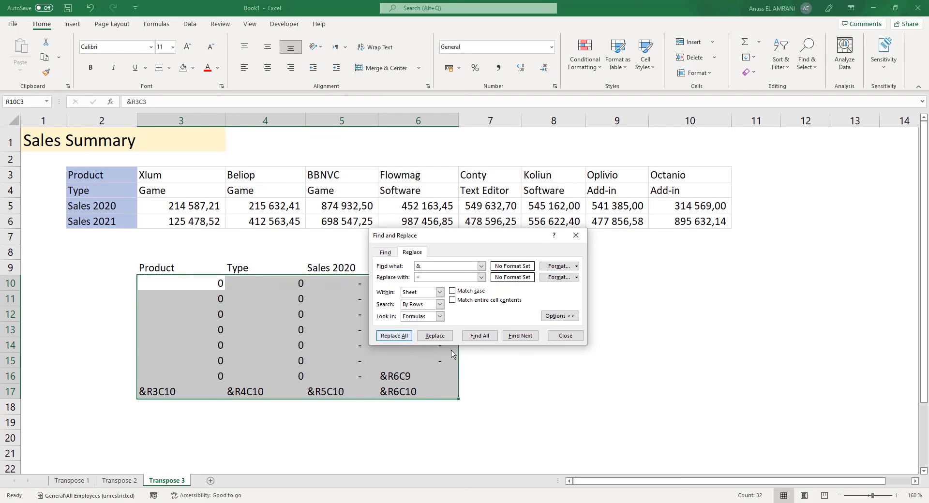
pyautogui.click(463, 287)
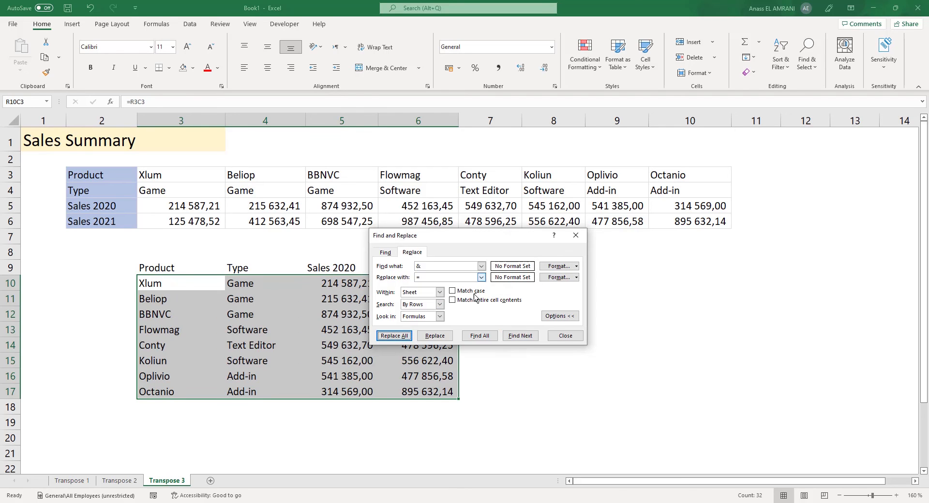
pyautogui.click(566, 336)
pyautogui.click(545, 412)
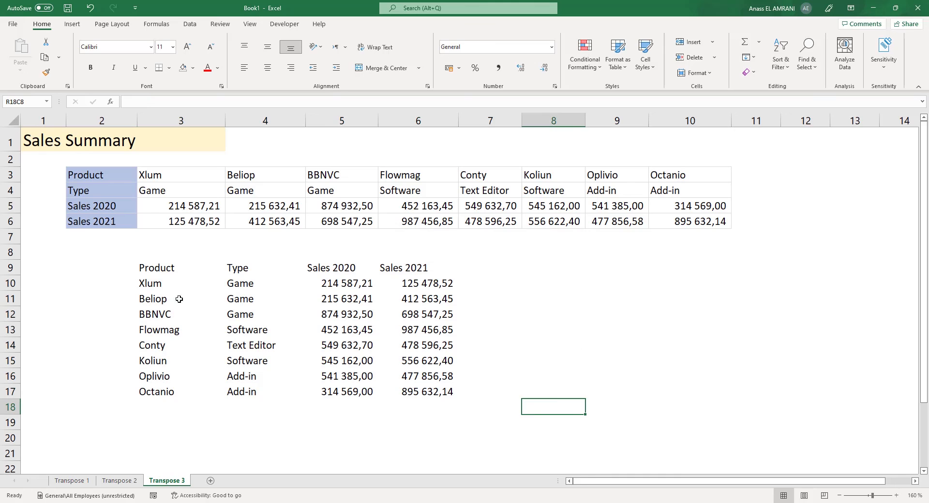
pyautogui.moveTo(148, 285); pyautogui.dragTo(175, 382)
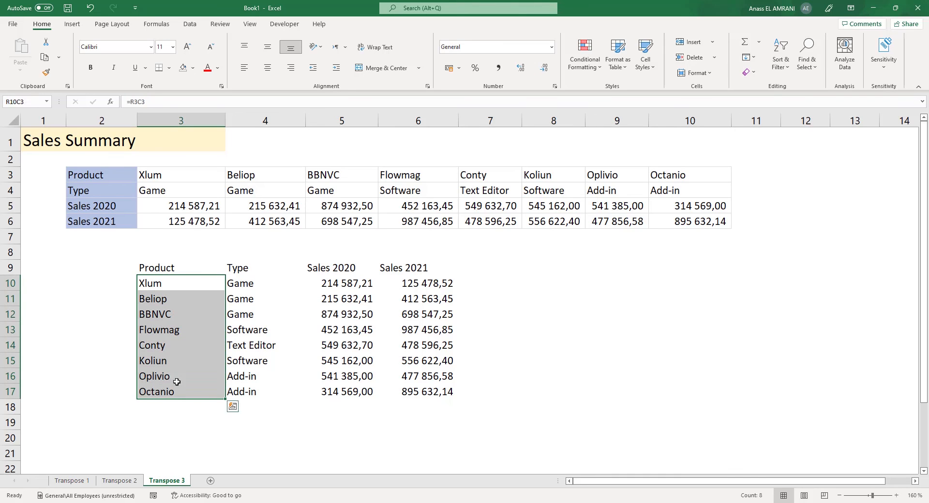
pyautogui.moveTo(246, 284); pyautogui.dragTo(250, 391)
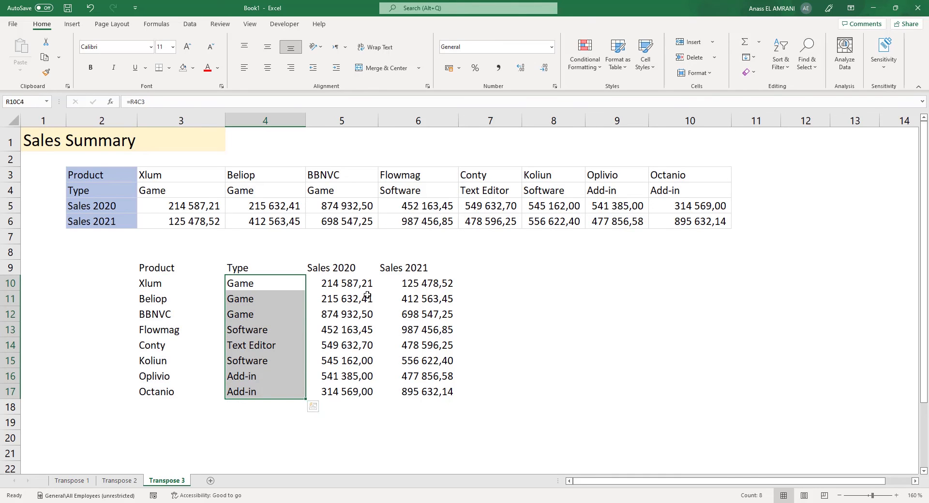
pyautogui.moveTo(339, 284); pyautogui.dragTo(430, 395)
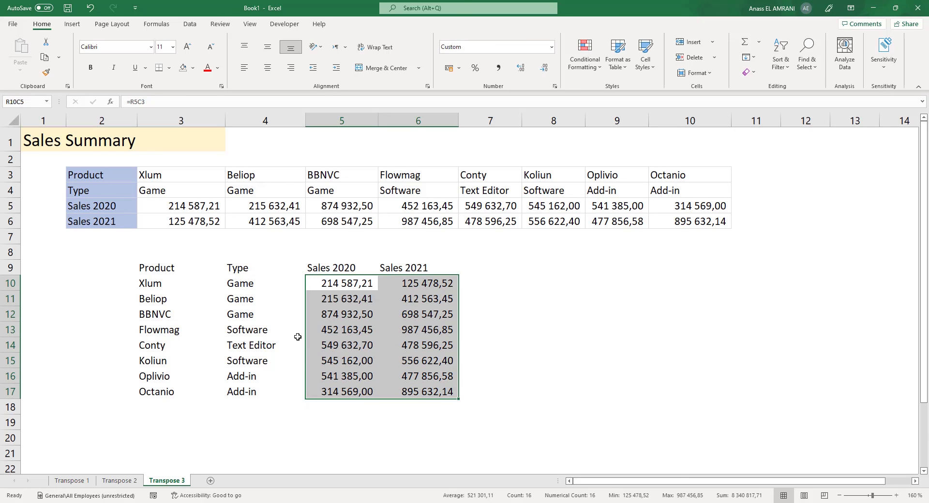
# - Disable the R1C1 reference style in the formula options
pyautogui.click(13, 24)
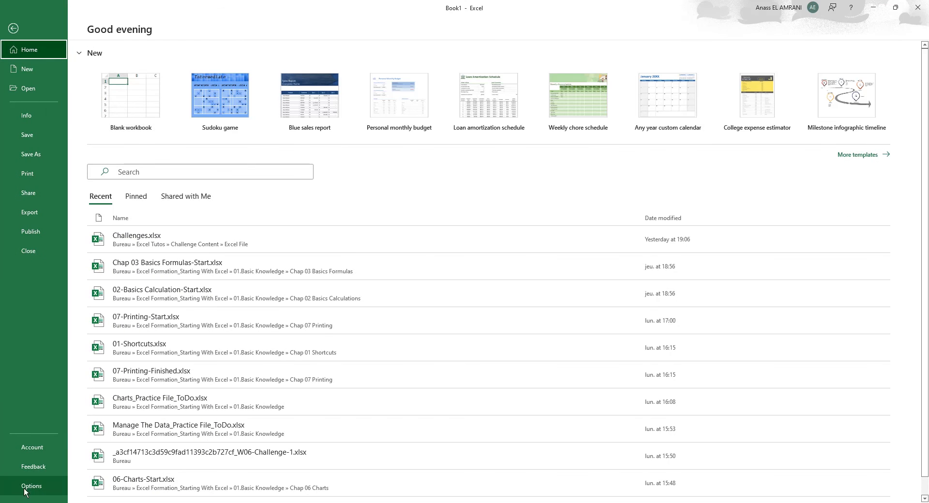
pyautogui.click(31, 486)
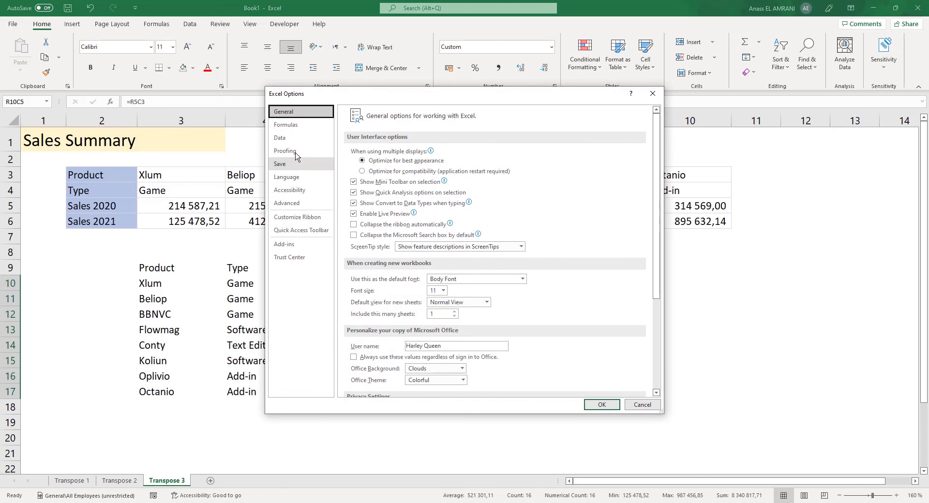
pyautogui.click(293, 126)
pyautogui.click(355, 224)
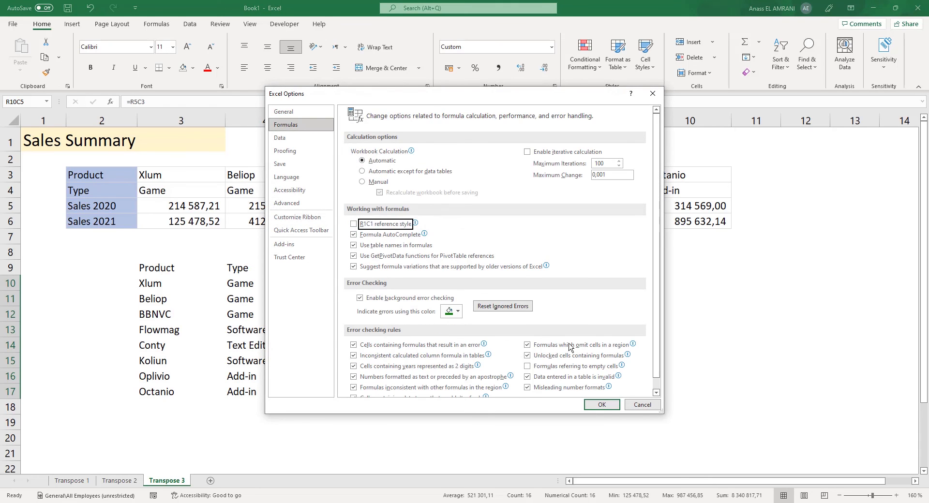
pyautogui.click(601, 405)
pyautogui.click(535, 372)
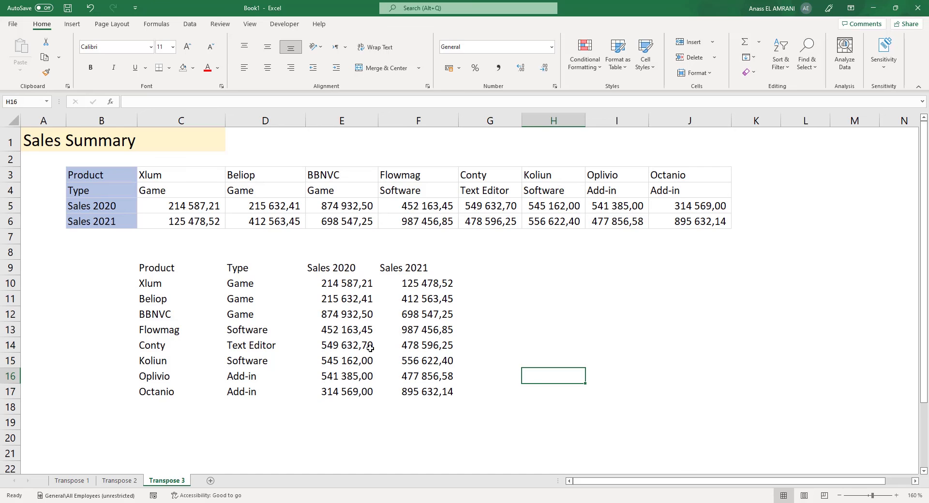